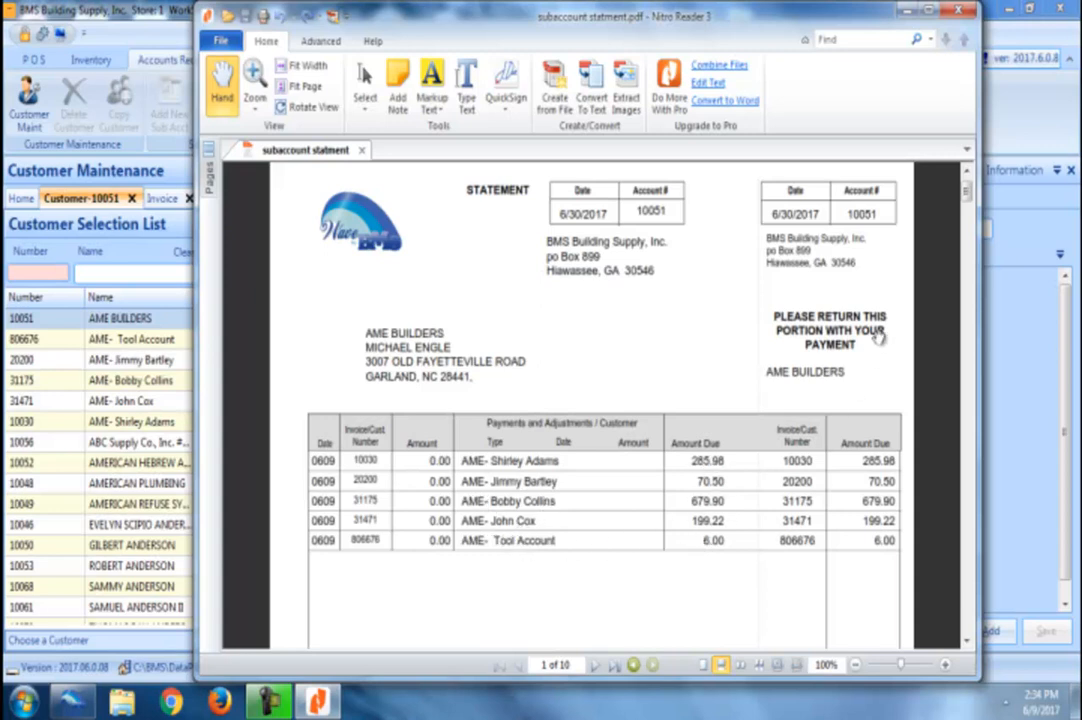
Step: Scroll through the sub-account statement PDF, then close Nitro Reader
{"action": "left_click_drag", "start_coordinate": [968, 200], "coordinate": [962, 379]}
{"action": "left_click", "coordinate": [958, 10]}
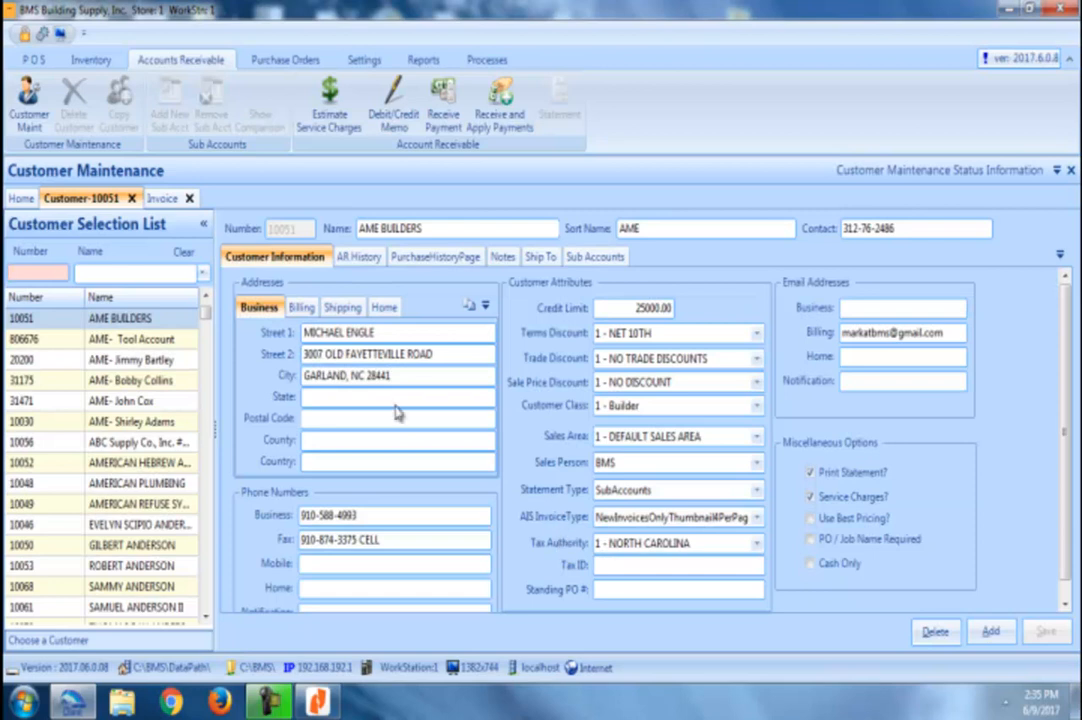
{"action": "left_click", "coordinate": [153, 343]}
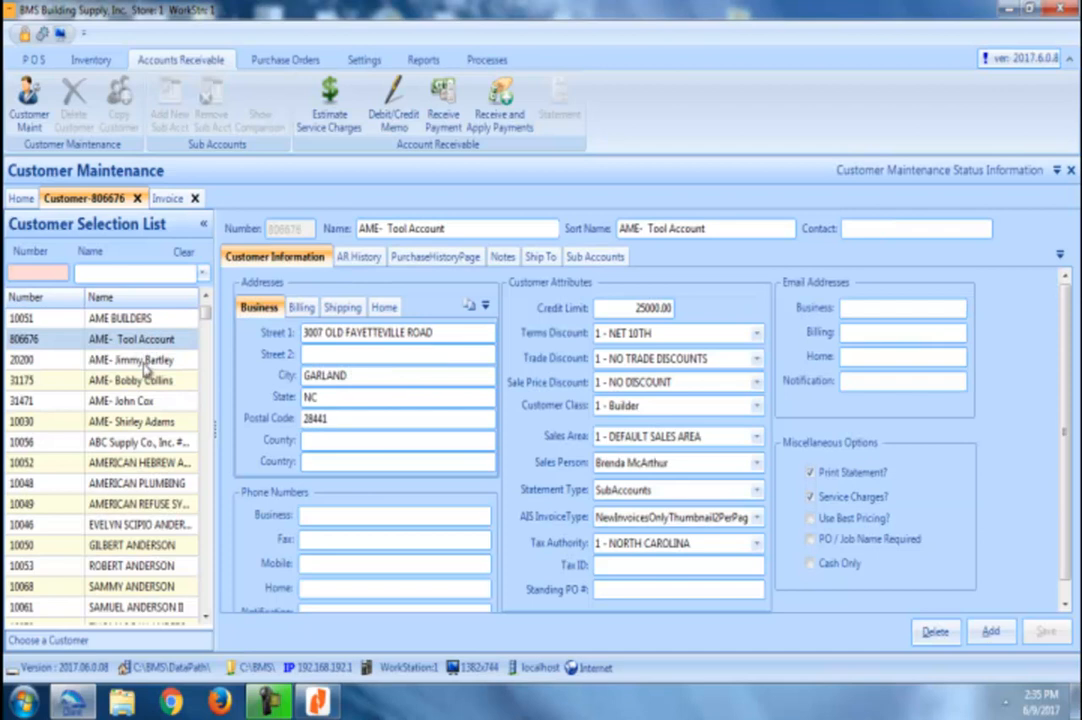
{"action": "left_click", "coordinate": [147, 362]}
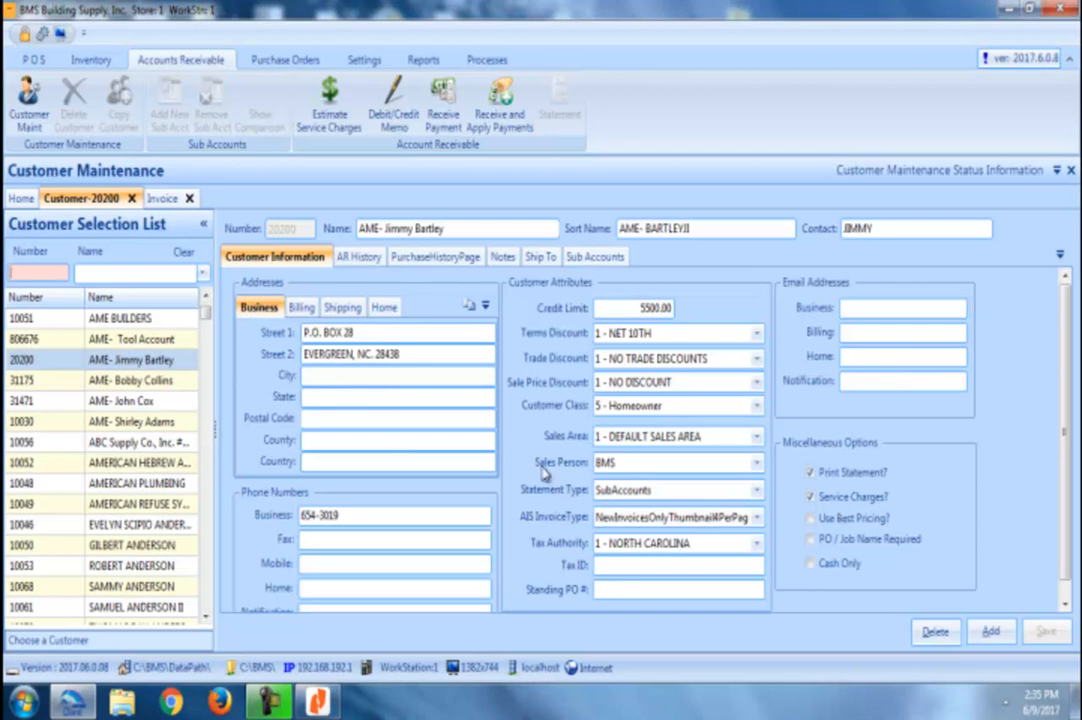
{"action": "left_click", "coordinate": [150, 318]}
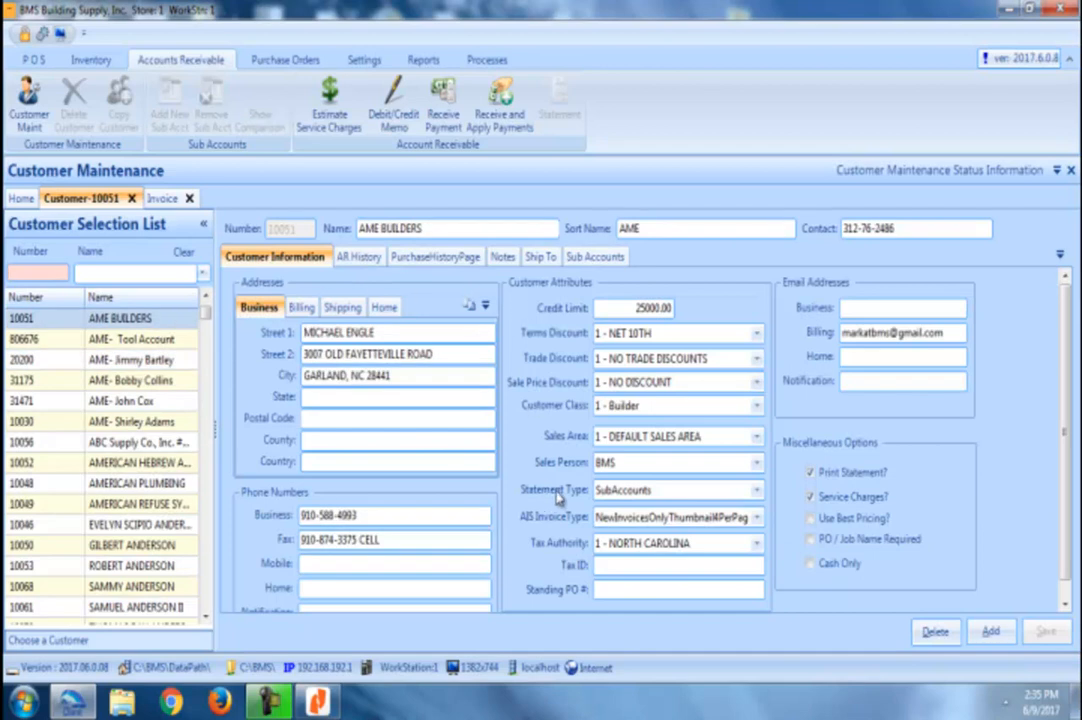
Step: Set AME BUILDERS' statement type to SubAccounts and list its five linked sub-accounts
{"action": "left_click", "coordinate": [757, 492]}
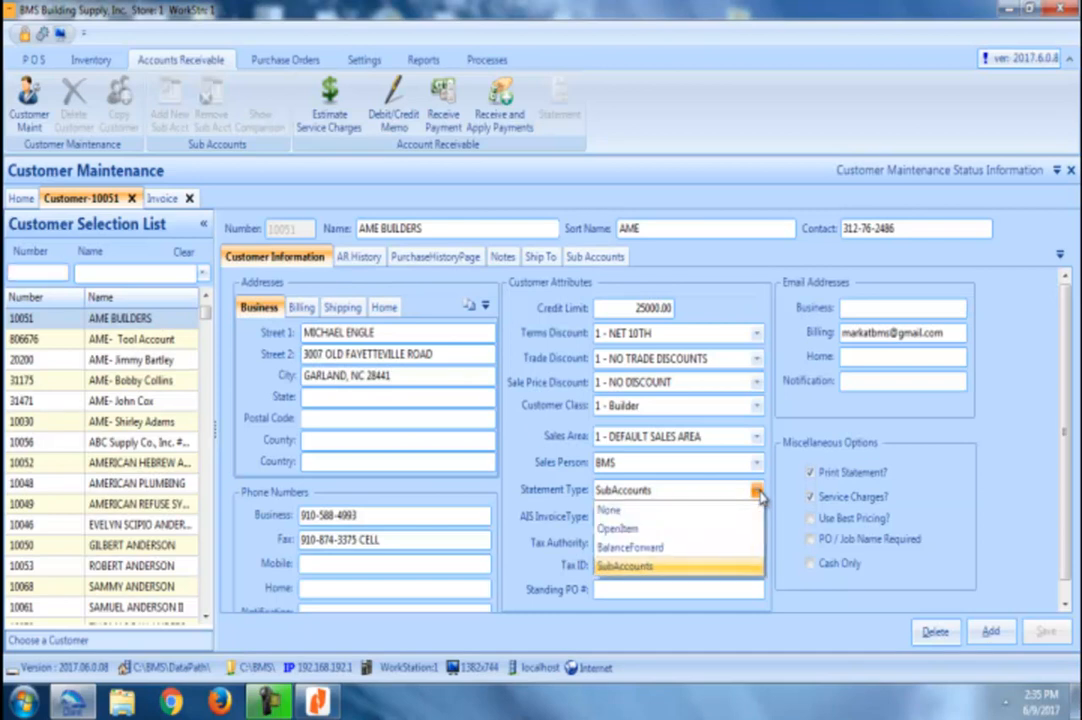
{"action": "left_click", "coordinate": [735, 568]}
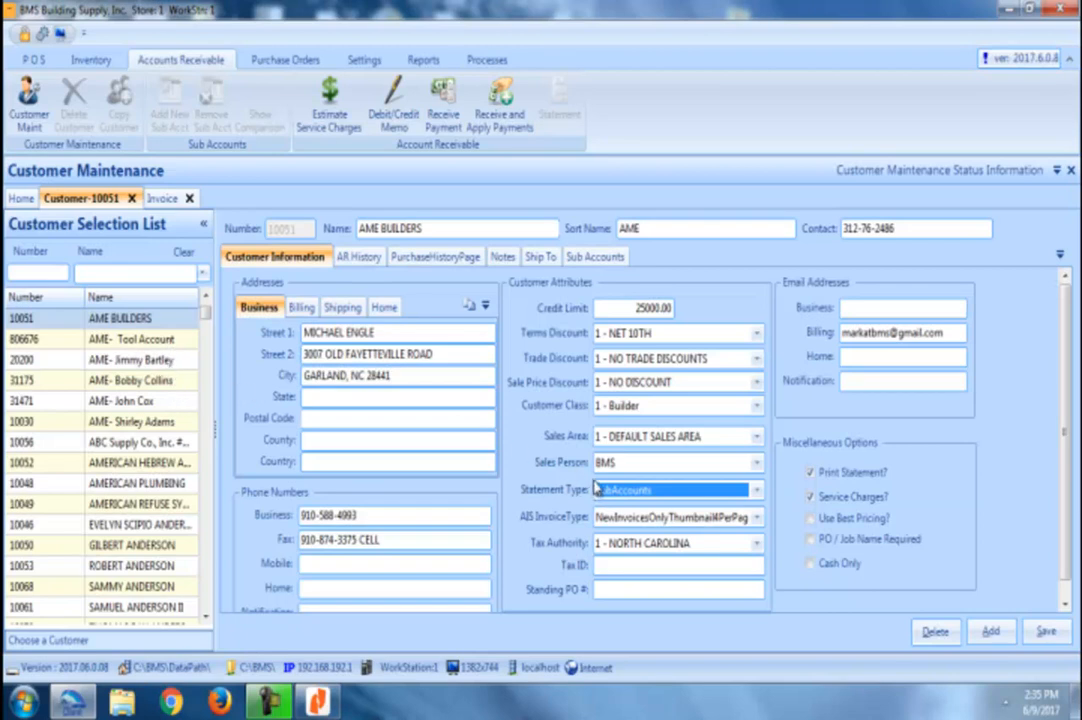
{"action": "left_click", "coordinate": [591, 259]}
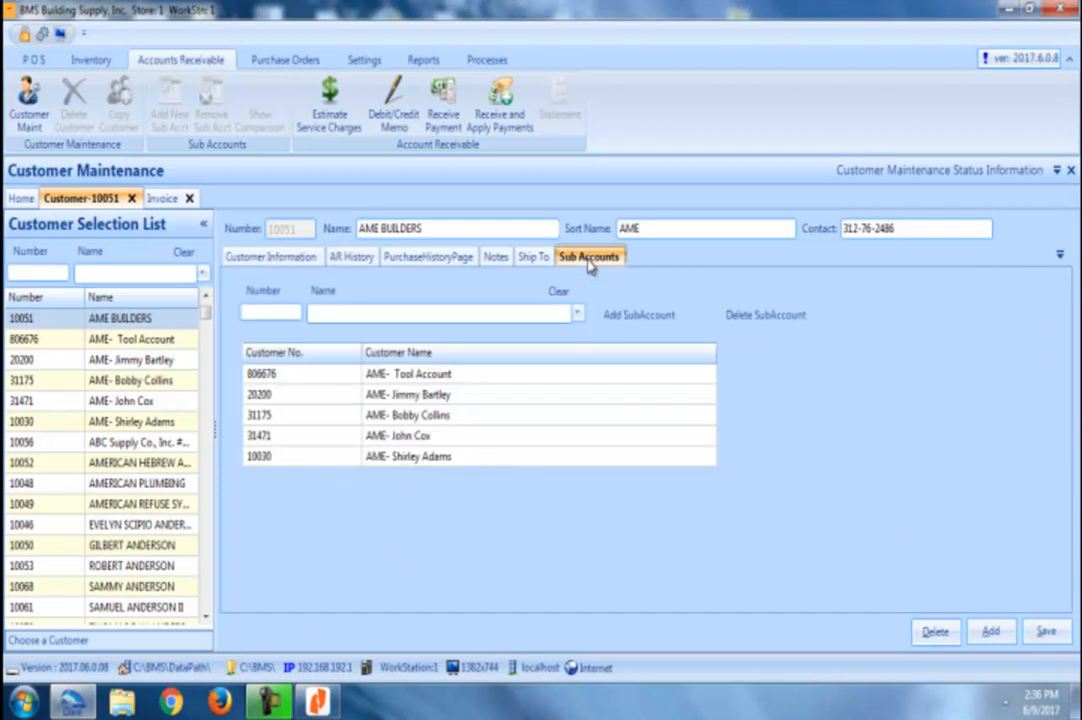
{"action": "left_click", "coordinate": [394, 314]}
{"action": "type", "text": "aaa"}
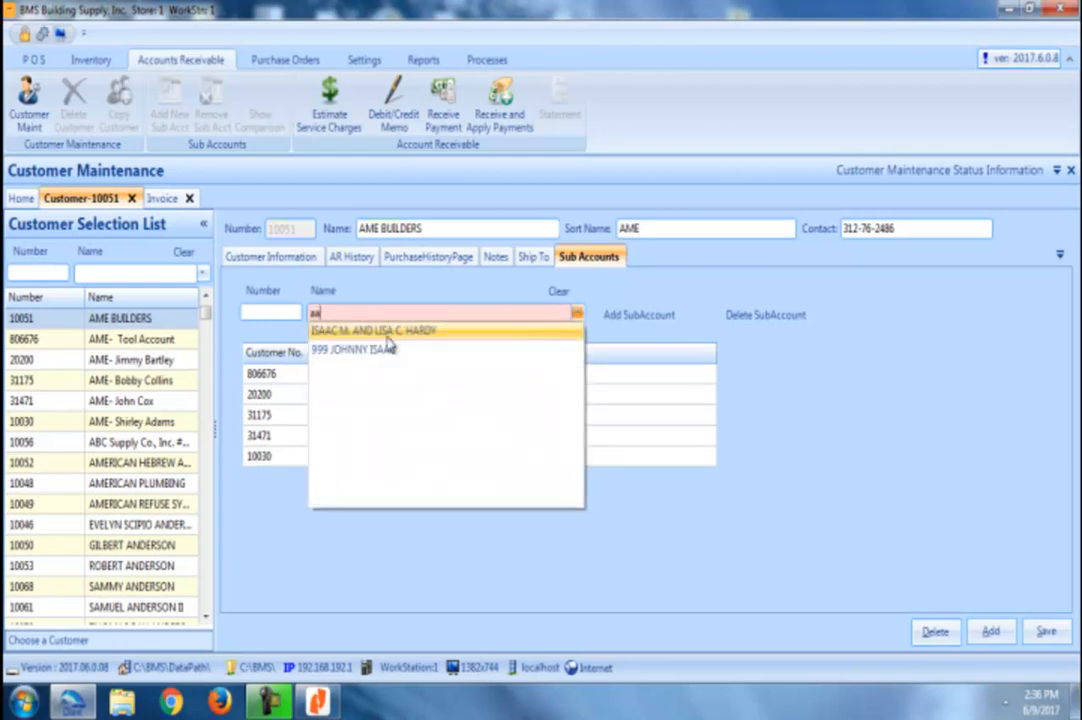
{"action": "left_click", "coordinate": [386, 332]}
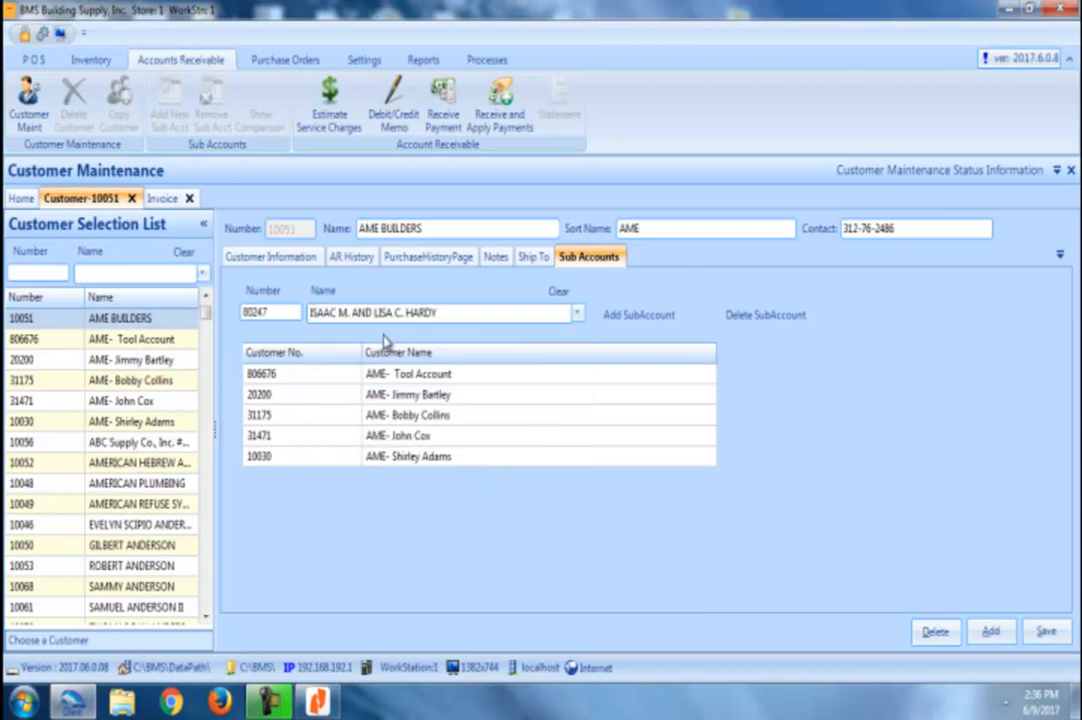
{"action": "left_click", "coordinate": [645, 316]}
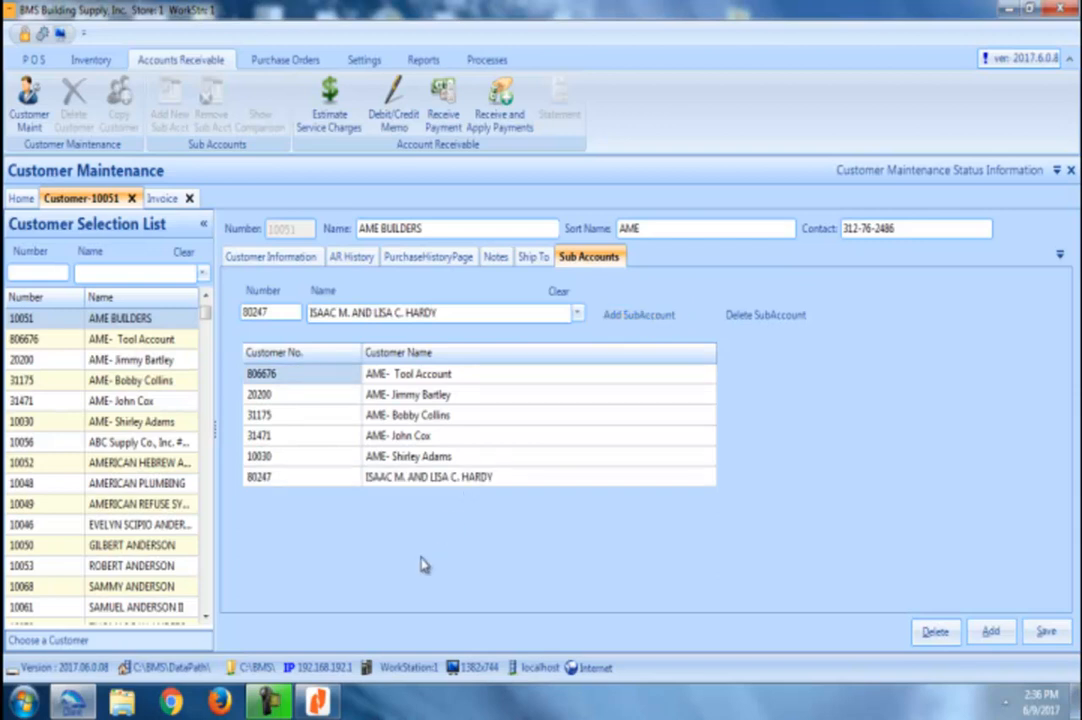
{"action": "left_click", "coordinate": [332, 479]}
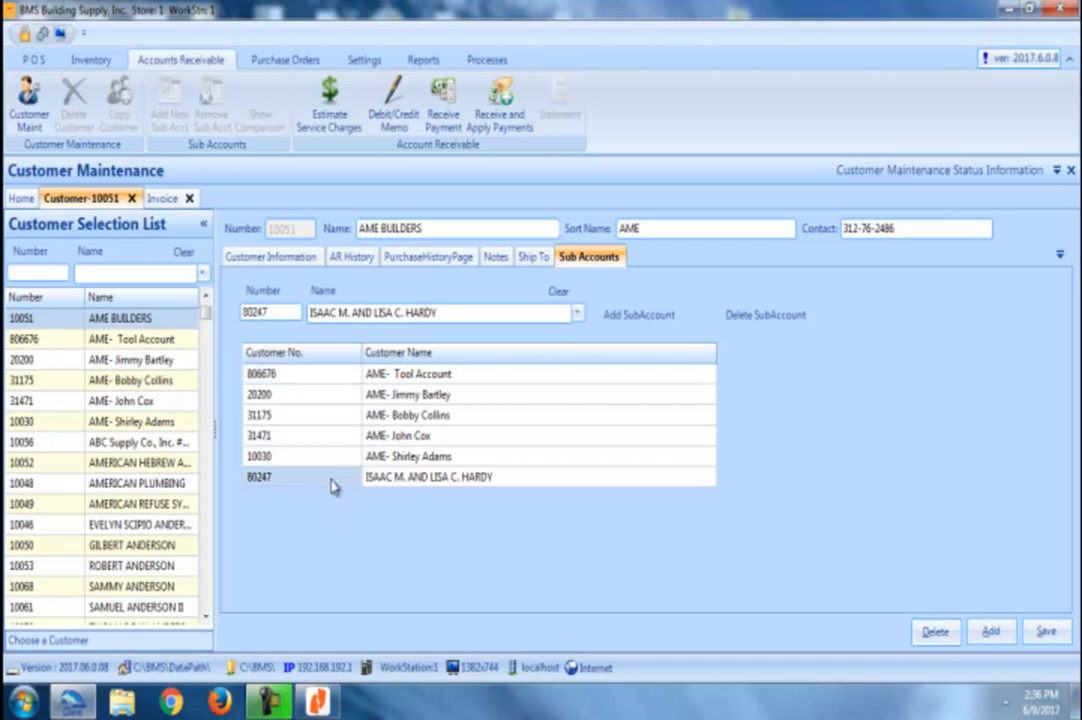
{"action": "left_click", "coordinate": [763, 316]}
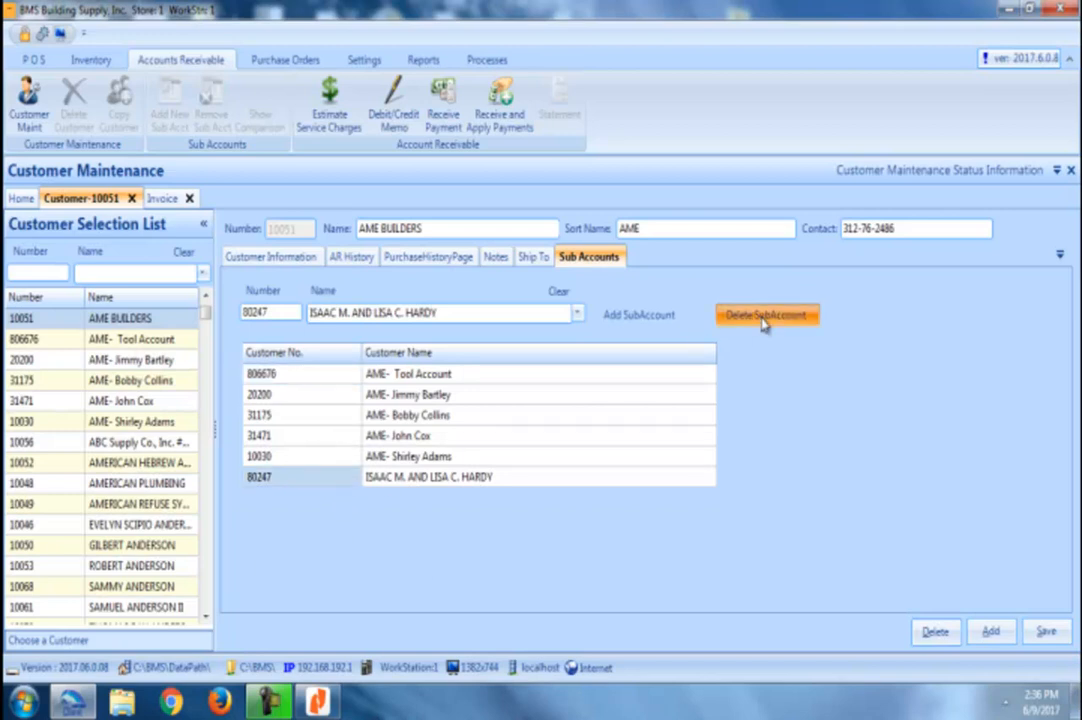
{"action": "left_click", "coordinate": [558, 293]}
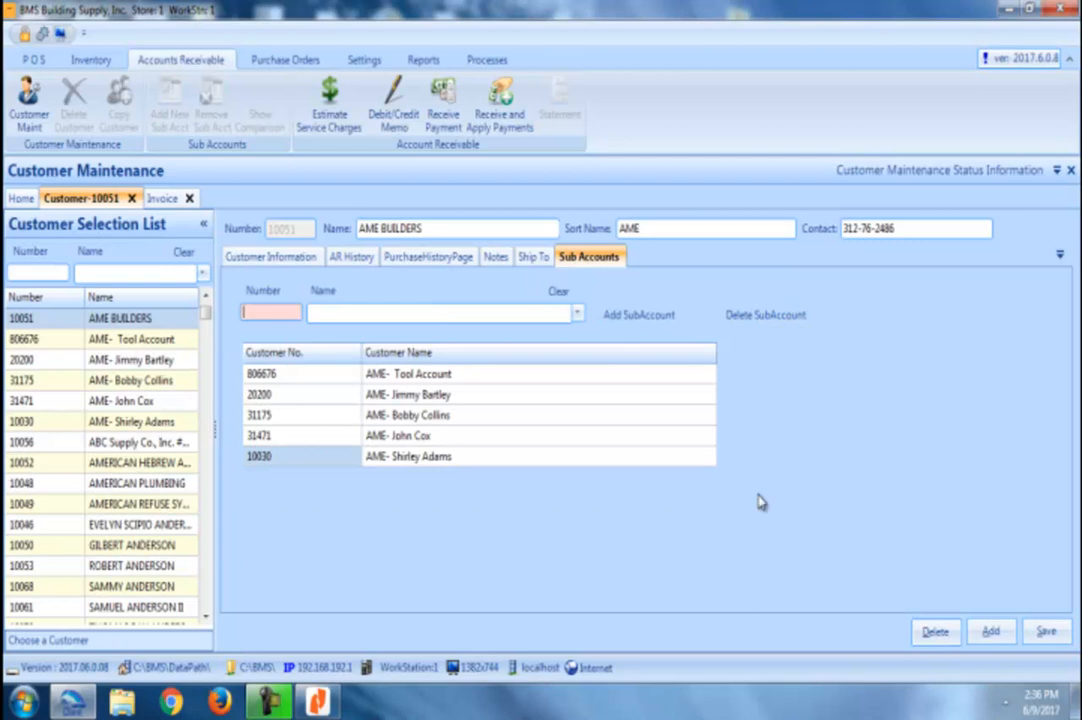
Step: Go back to AME BUILDERS' Customer Information page
{"action": "left_click", "coordinate": [299, 258]}
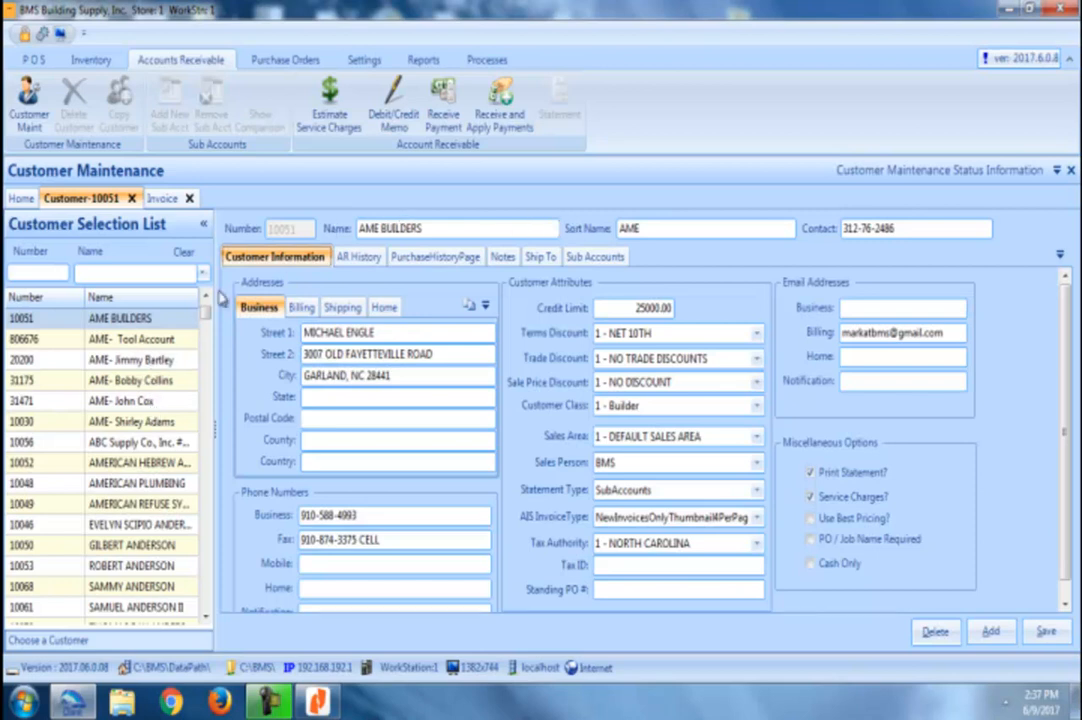
Step: Browse each sub-account without saving, then read AME BUILDERS' notes
{"action": "left_click", "coordinate": [172, 342]}
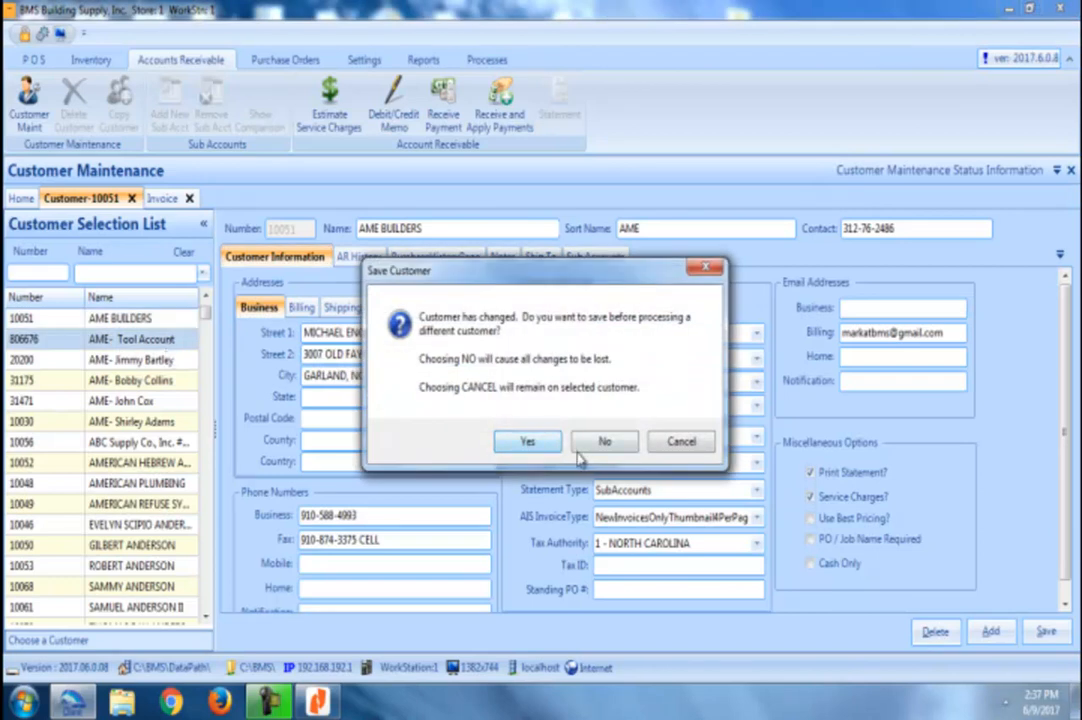
{"action": "left_click", "coordinate": [600, 441]}
{"action": "left_click", "coordinate": [140, 360]}
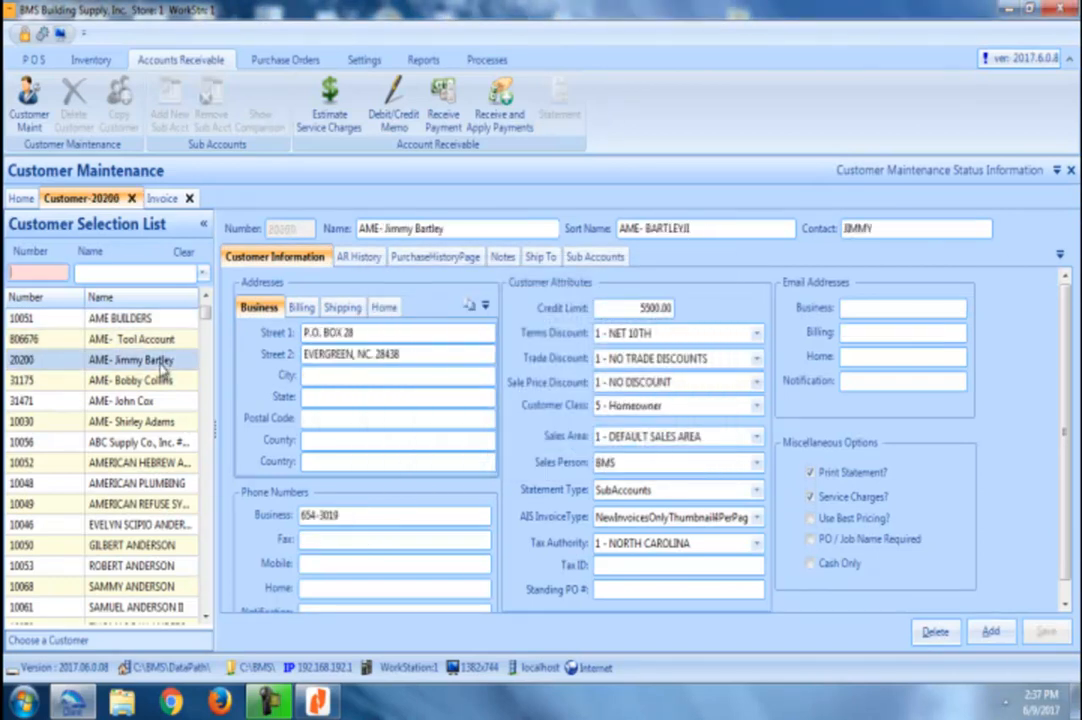
{"action": "left_click", "coordinate": [150, 382]}
{"action": "left_click", "coordinate": [148, 401]}
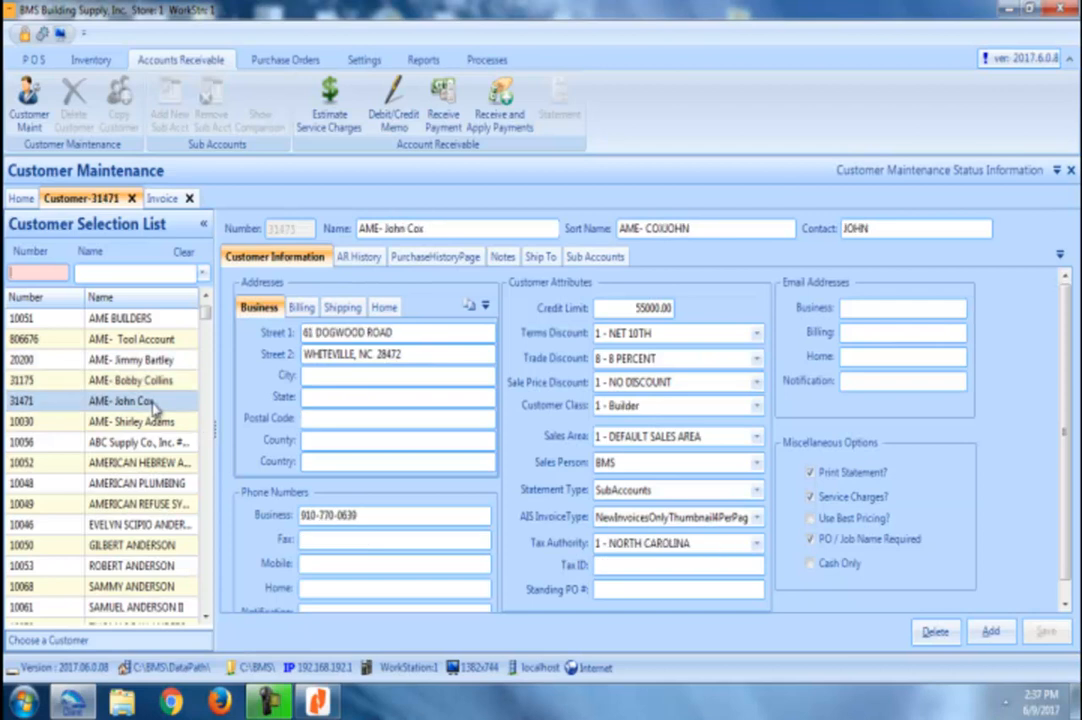
{"action": "left_click", "coordinate": [155, 423]}
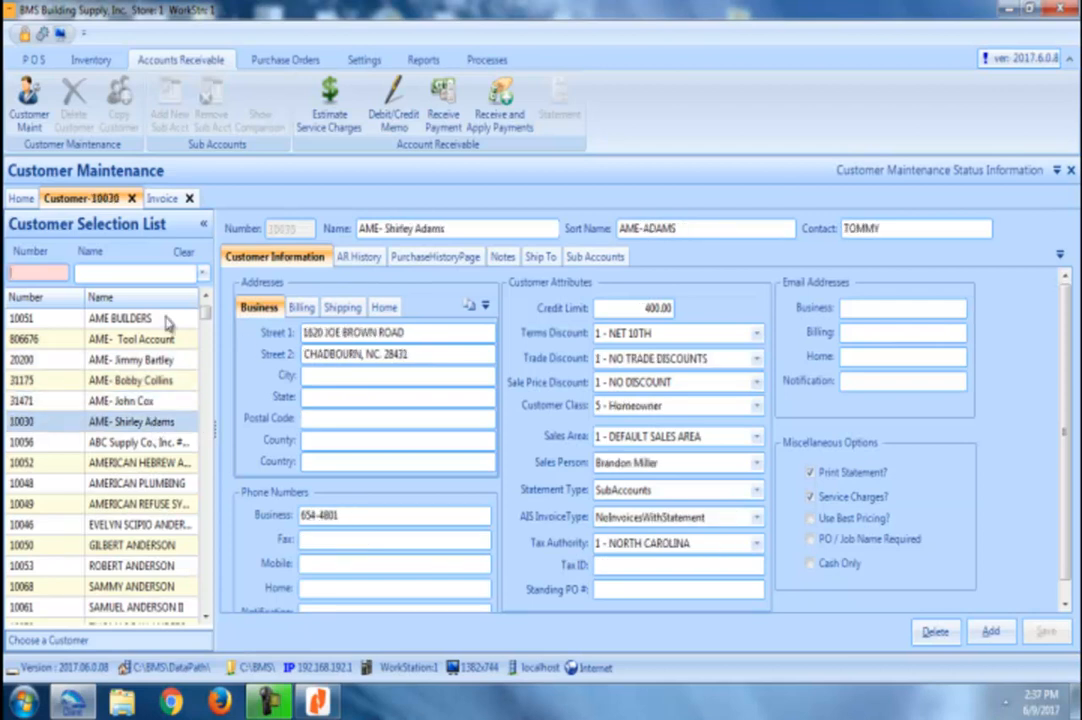
{"action": "left_click", "coordinate": [158, 322]}
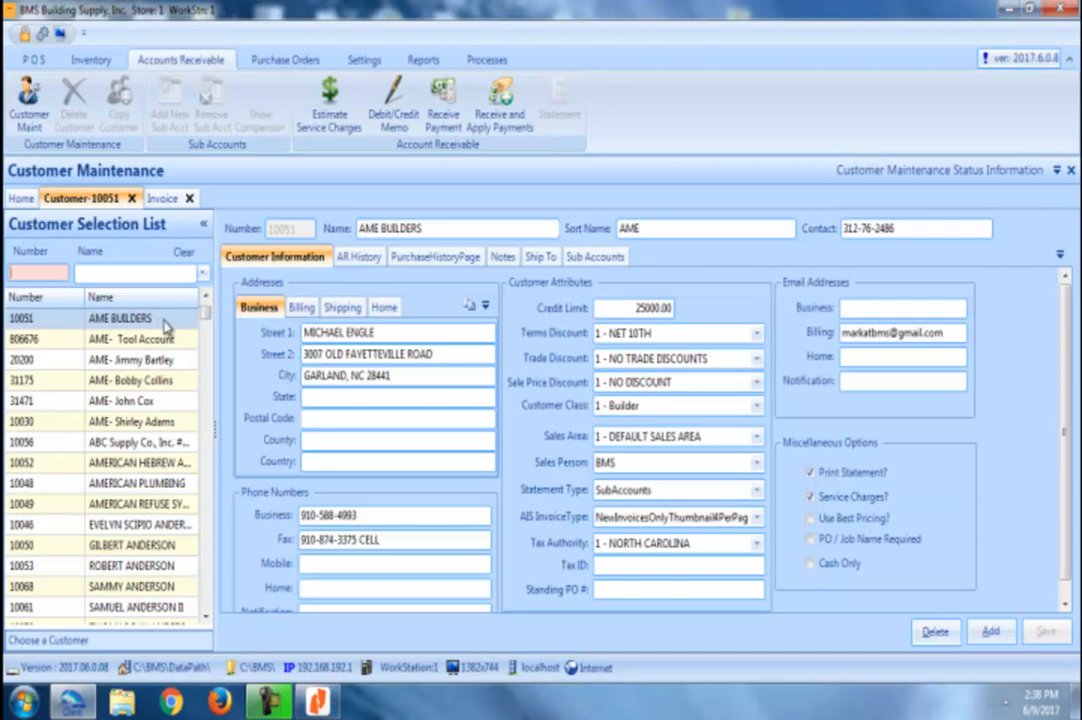
{"action": "left_click", "coordinate": [500, 257]}
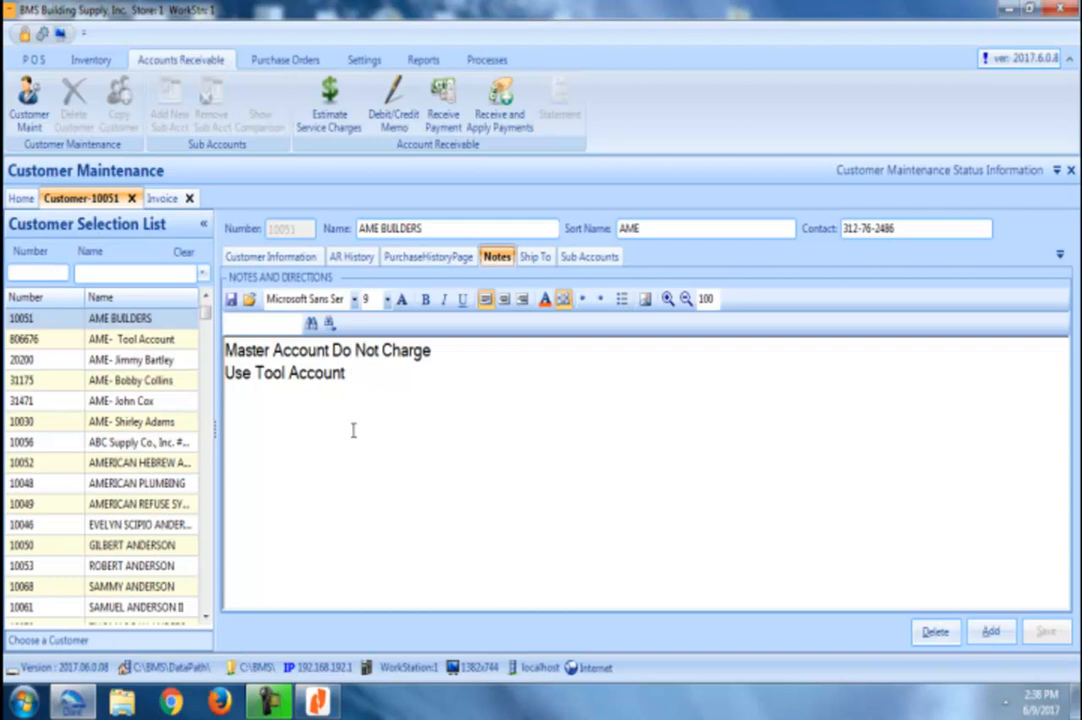
Step: Switch to the Invoice screen for a new blank invoice
{"action": "left_click", "coordinate": [163, 198]}
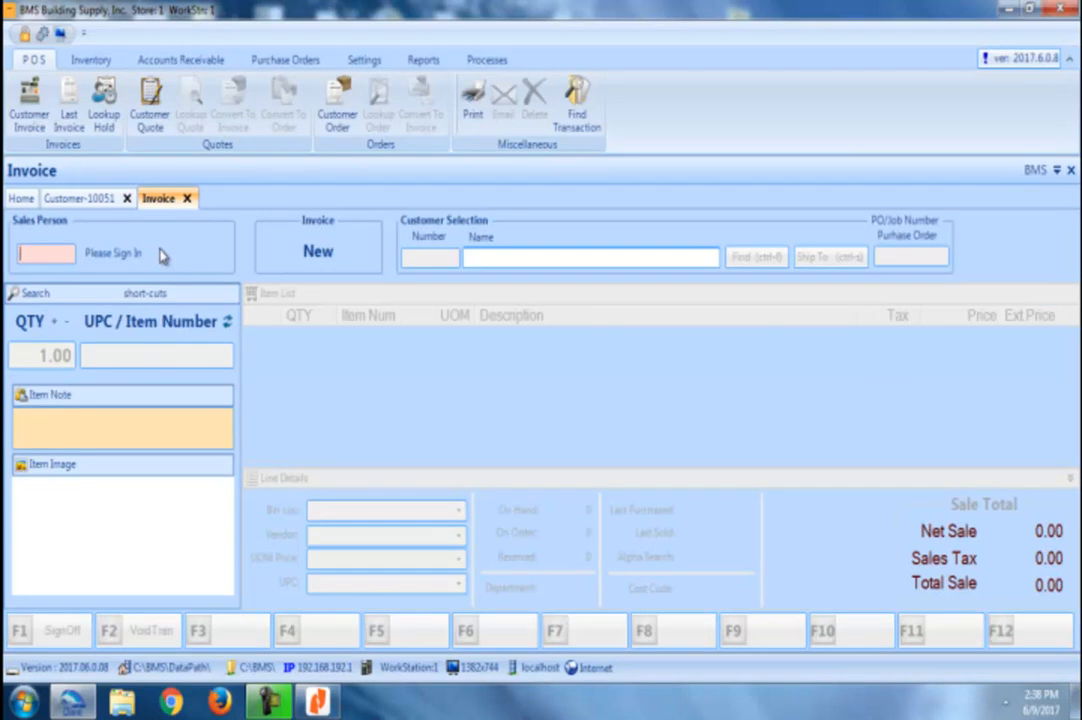
Step: Sign in and make the verified AME sub-account, not AME BUILDERS, the invoice customer
{"action": "key", "text": "Return"}
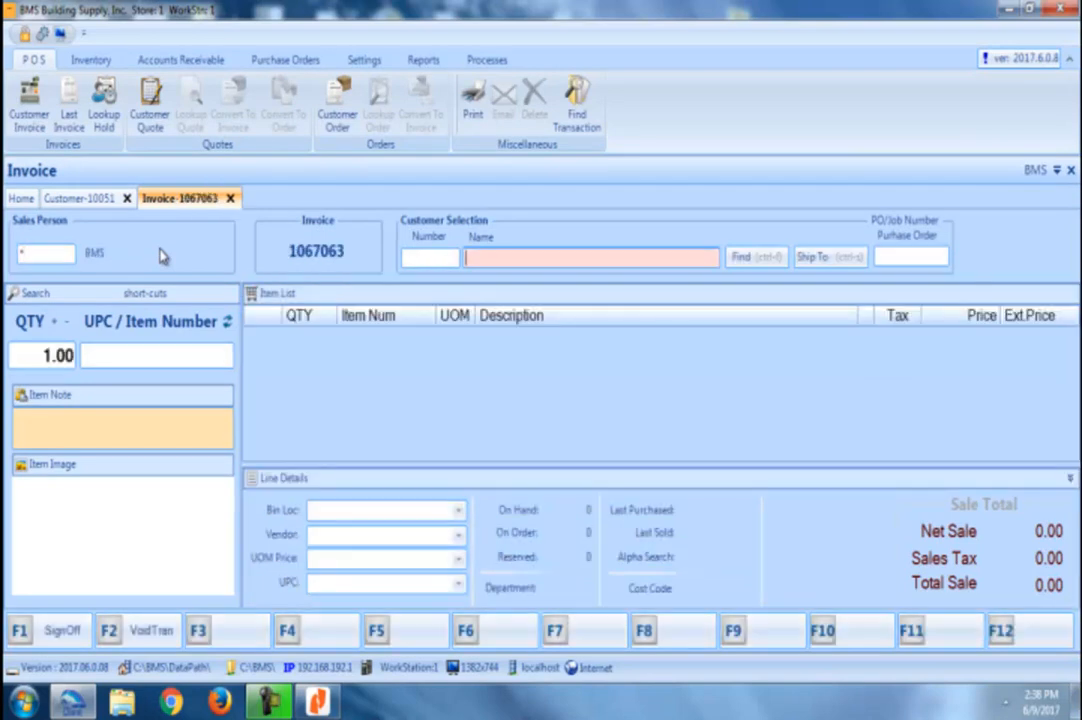
{"action": "type", "text": "ame"}
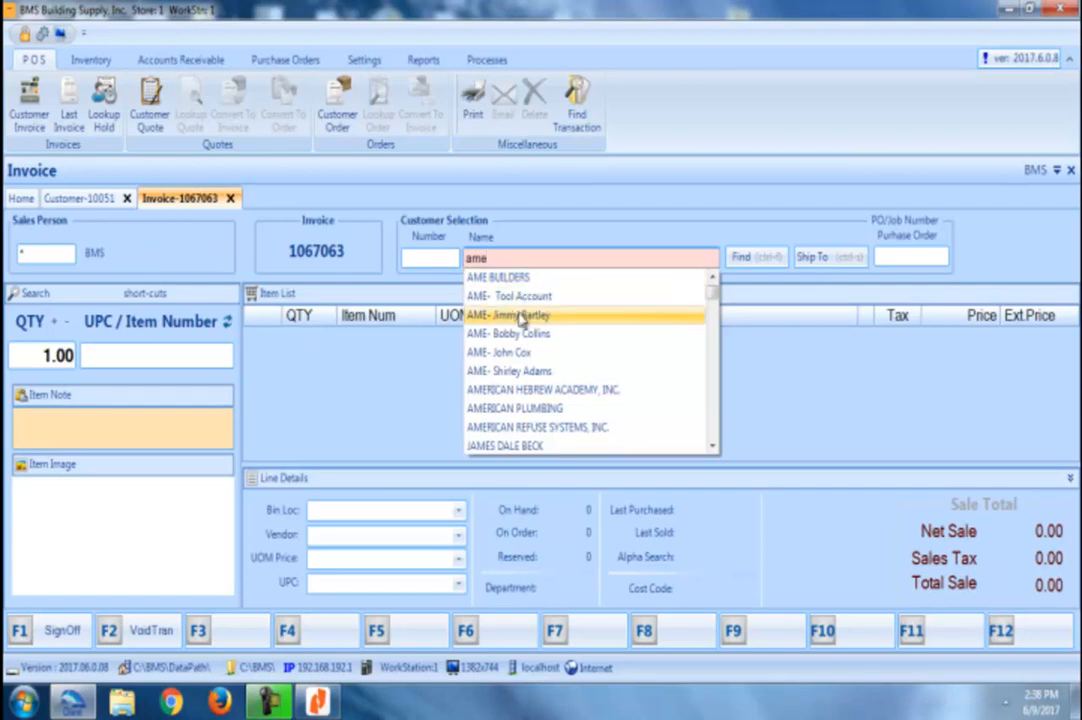
{"action": "left_click", "coordinate": [524, 277]}
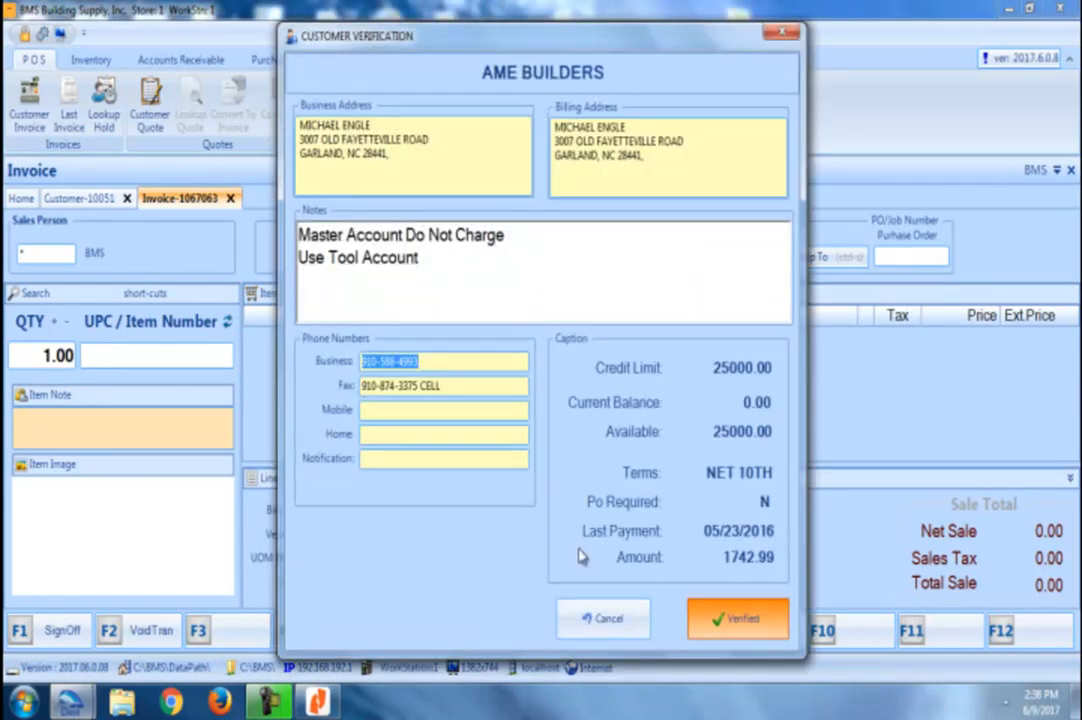
{"action": "left_click", "coordinate": [606, 620]}
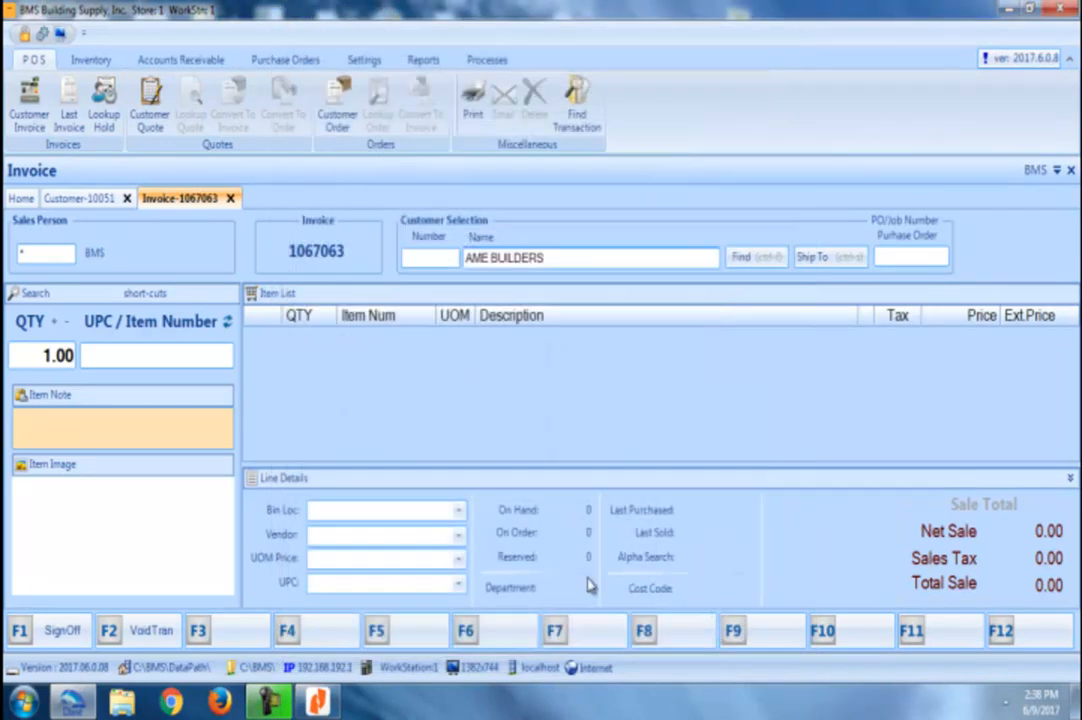
{"action": "left_click", "coordinate": [547, 257]}
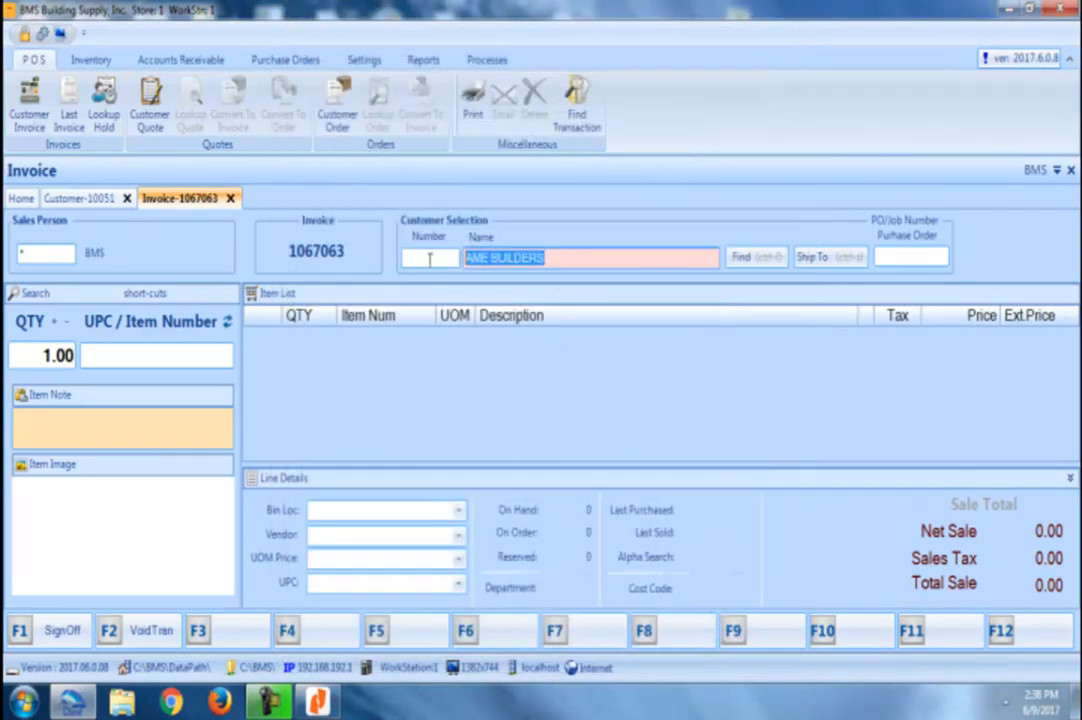
{"action": "type", "text": "ame"}
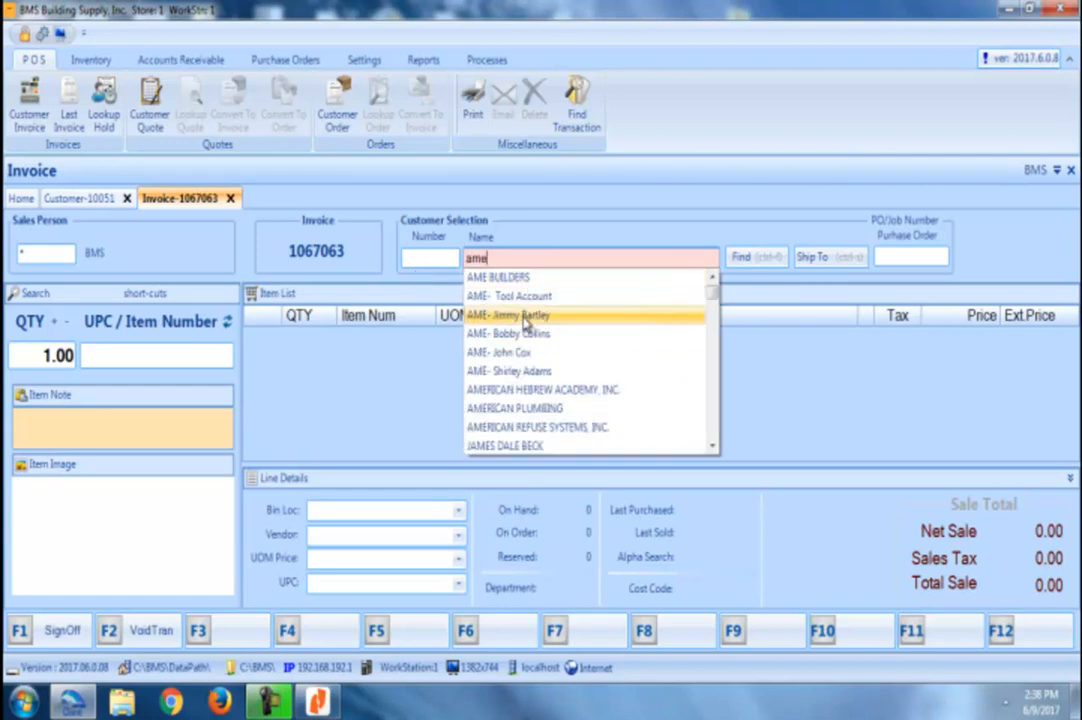
{"action": "left_click", "coordinate": [537, 316]}
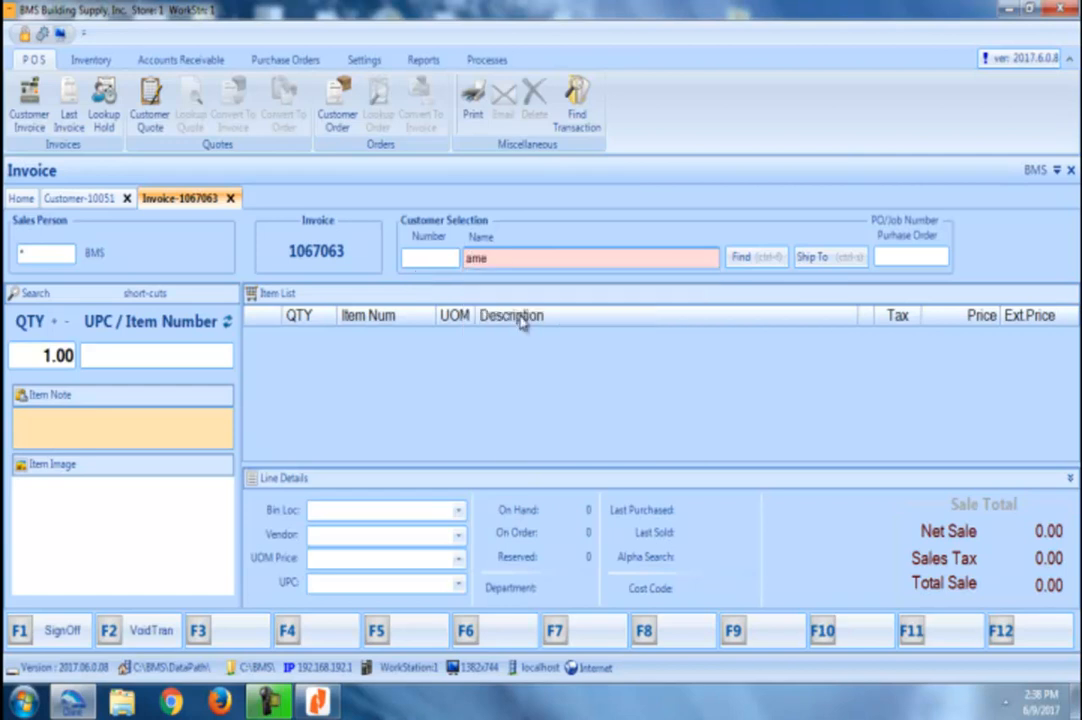
{"action": "left_click", "coordinate": [703, 633]}
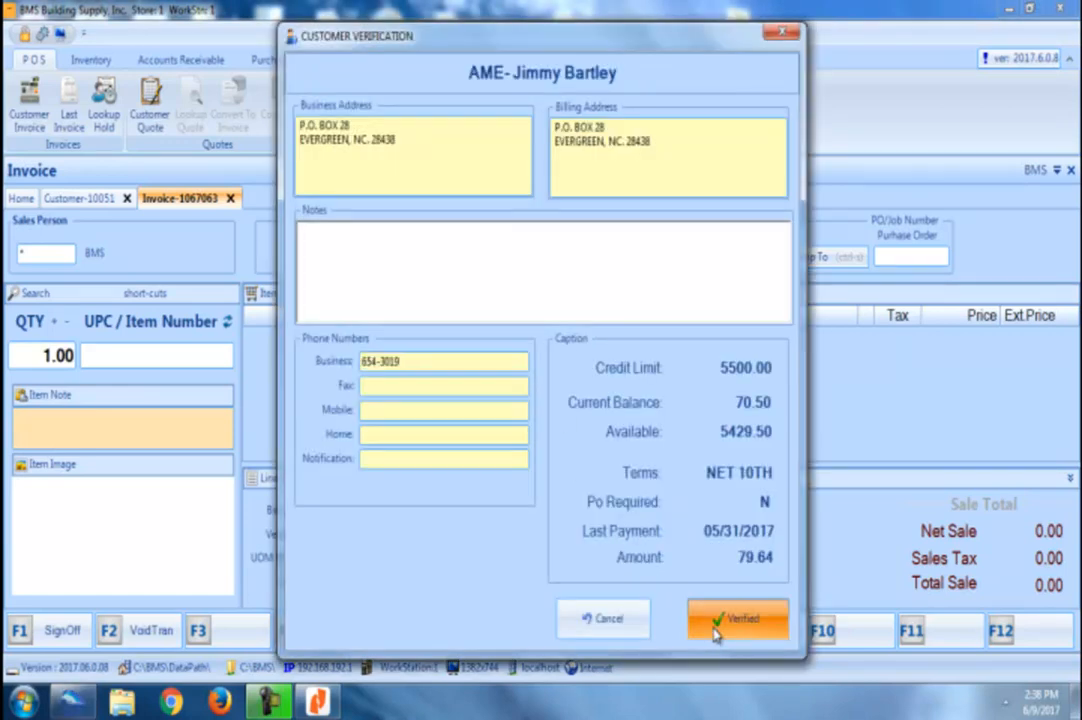
Step: Add the 4X8 CDX 4PLY plywood item 12CDX4 to the invoice
{"action": "left_click", "coordinate": [213, 358]}
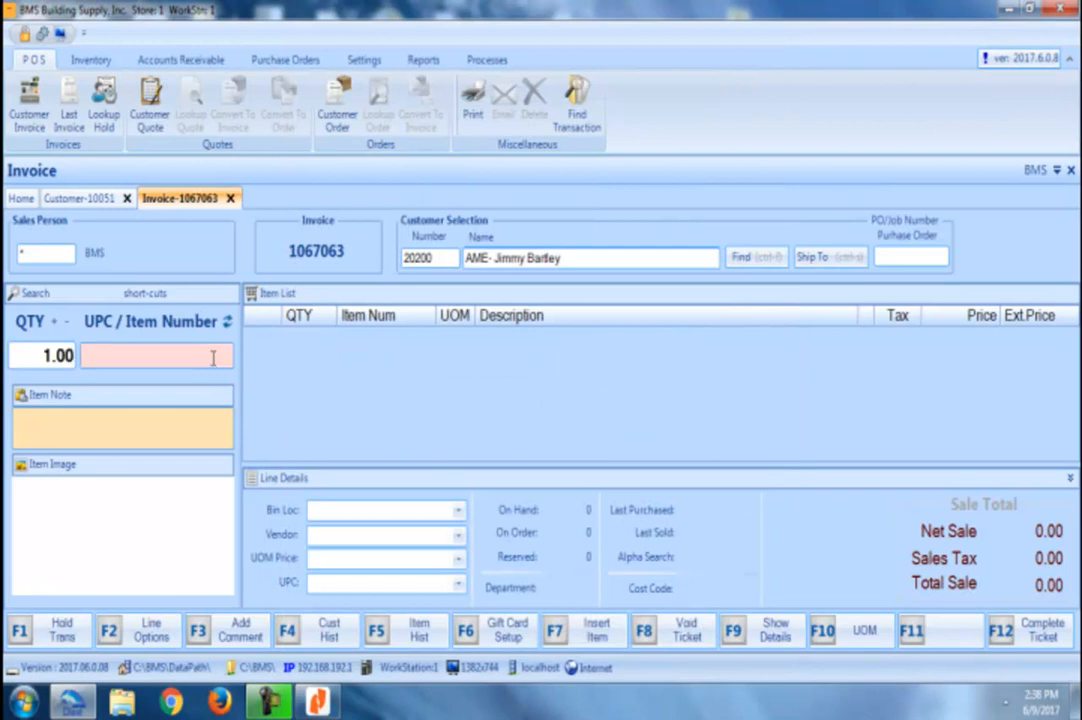
{"action": "type", "text": "cdx"}
{"action": "key", "text": "Return"}
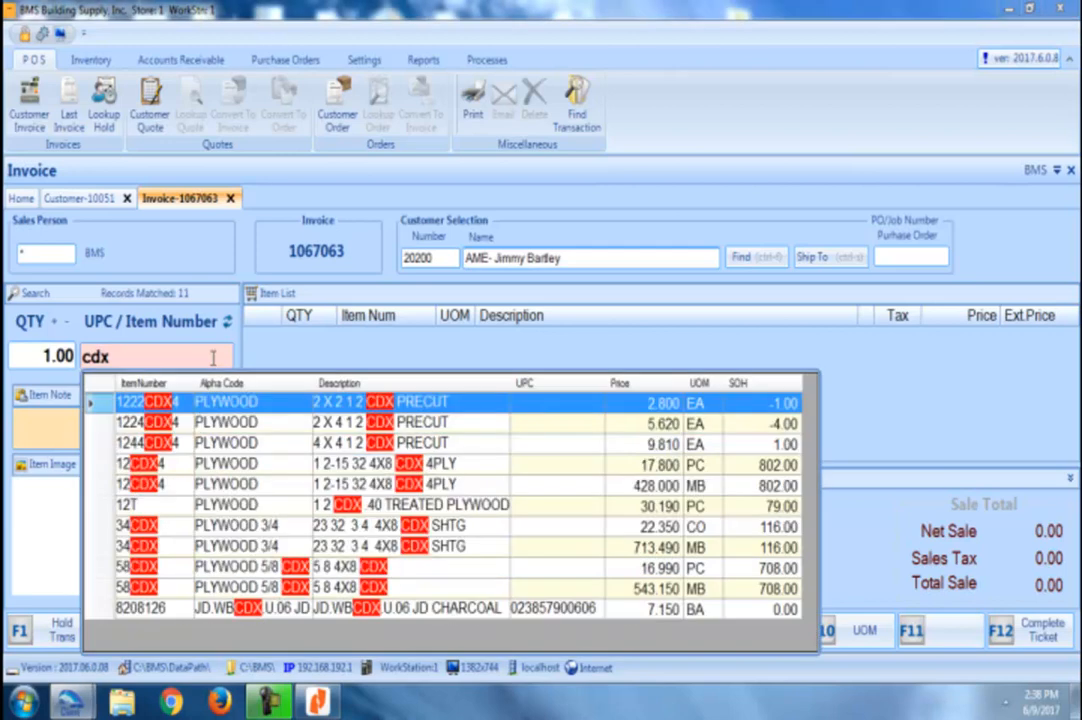
{"action": "key", "text": "Down"}
{"action": "key", "text": "Down"}
{"action": "key", "text": "Down"}
{"action": "key", "text": "Escape"}
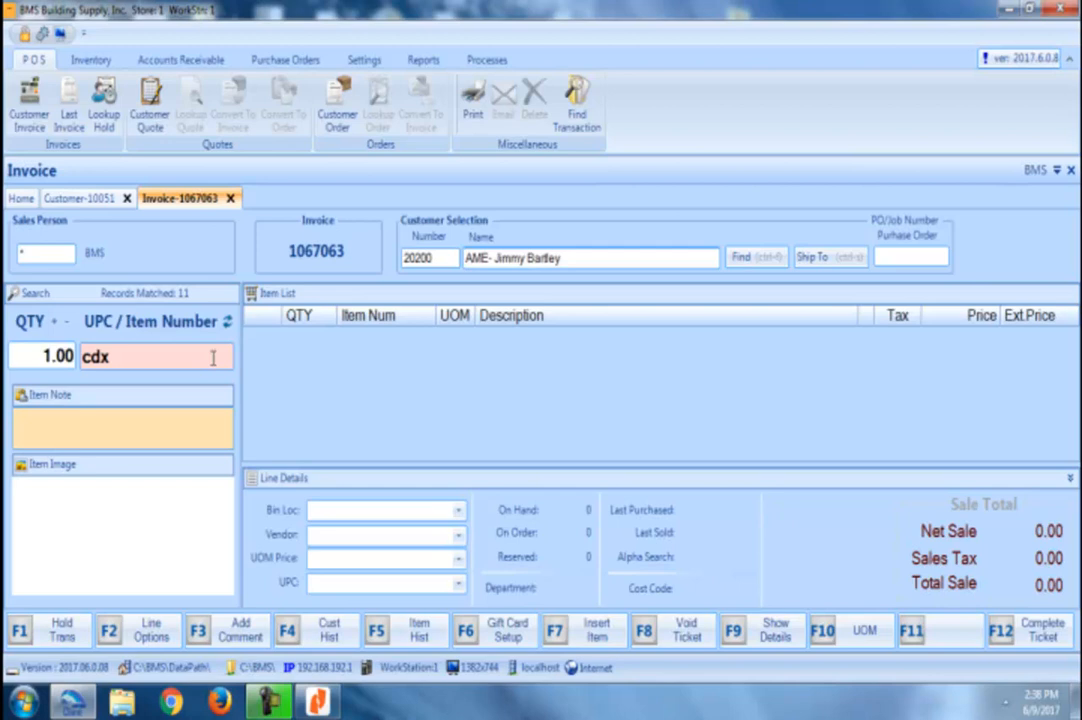
{"action": "key", "text": "Return"}
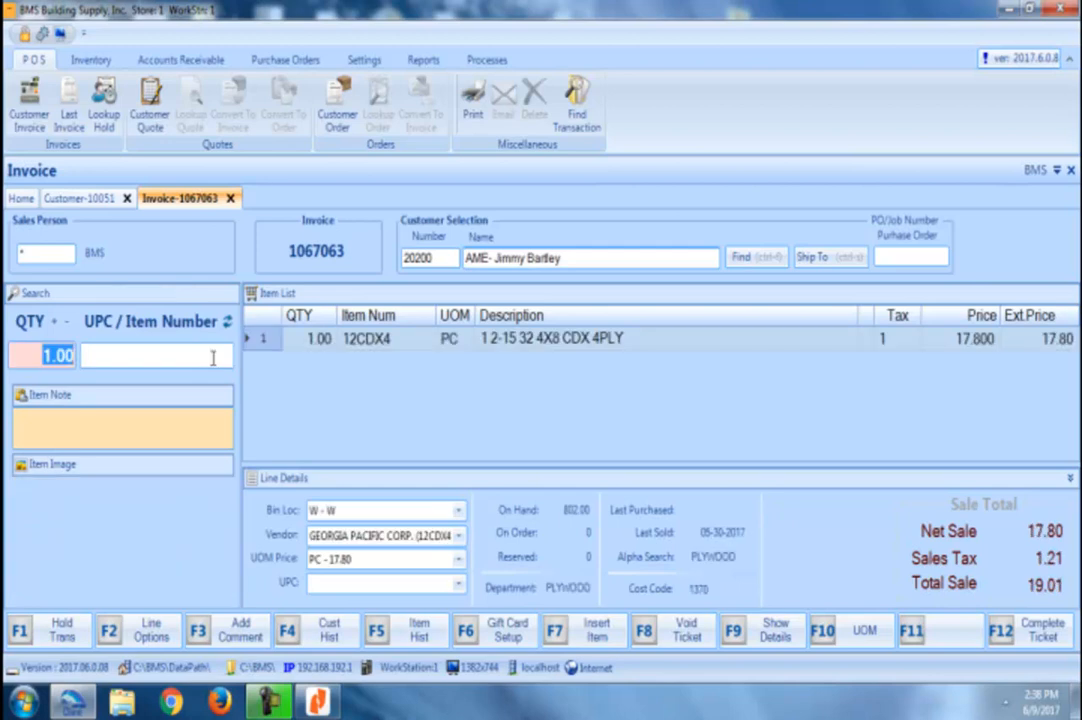
Step: Complete the 19.01 ticket as an AR charge and agree to print it
{"action": "left_click", "coordinate": [997, 632]}
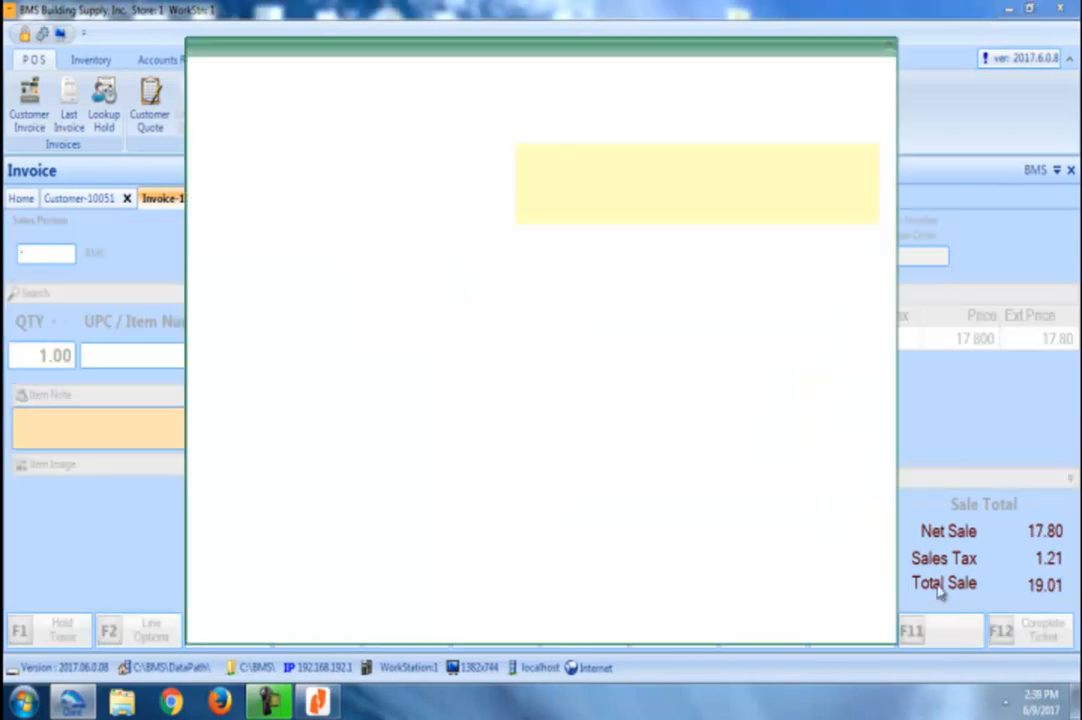
{"action": "key", "text": "plus"}
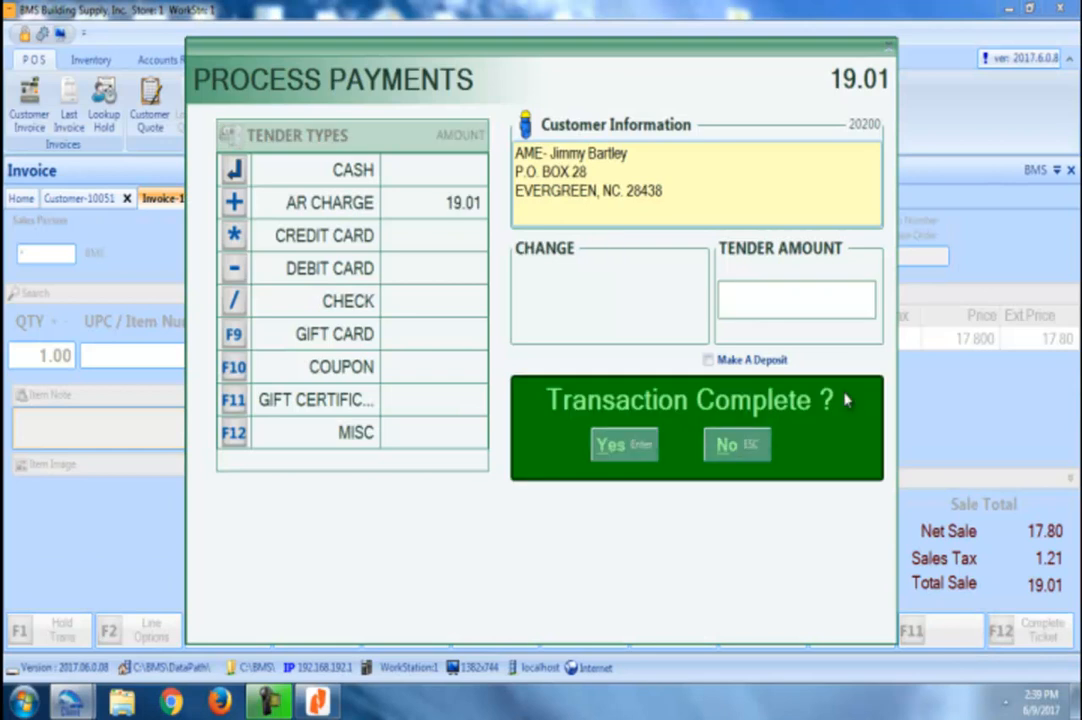
{"action": "key", "text": "Return"}
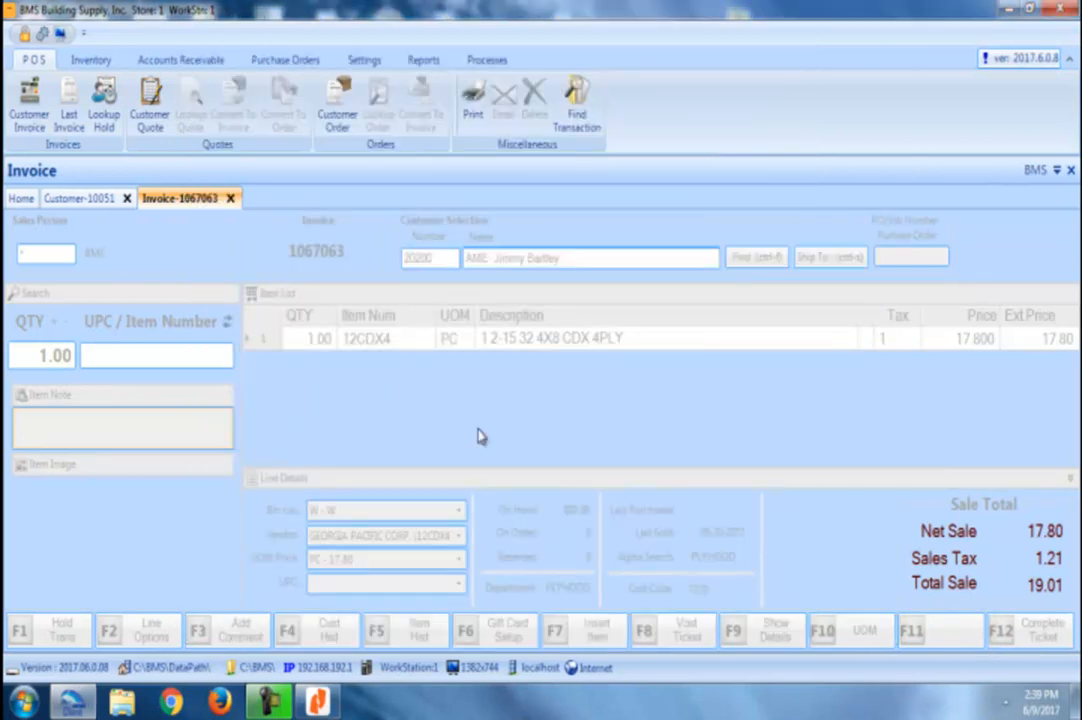
{"action": "left_click", "coordinate": [550, 413]}
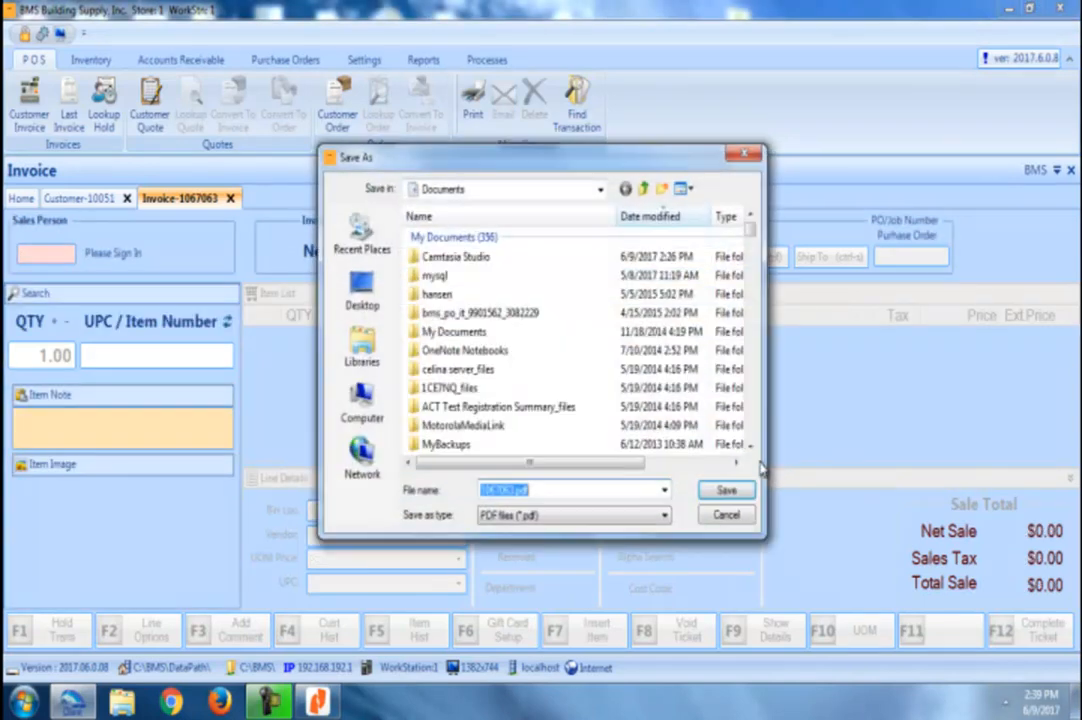
Step: Save the invoice PDF, check its plywood line and 19.01 AR charge, then close Nitro Reader
{"action": "left_click", "coordinate": [731, 489]}
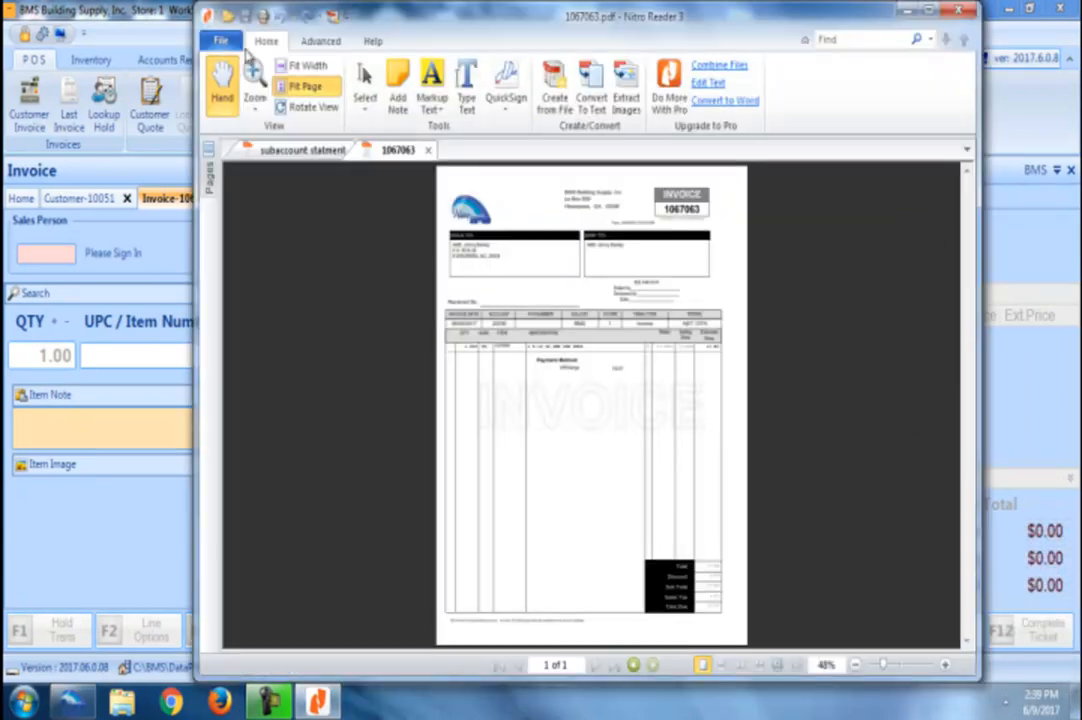
{"action": "left_click", "coordinate": [300, 65]}
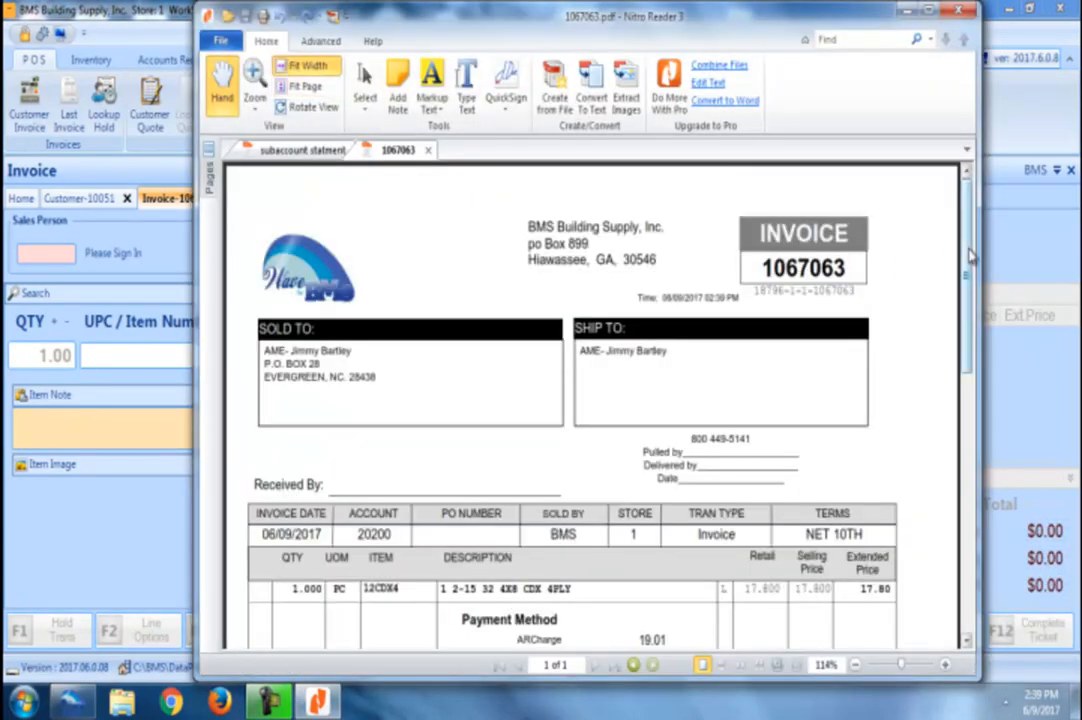
{"action": "scroll", "coordinate": [886, 255], "scroll_direction": "down", "scroll_amount": 2}
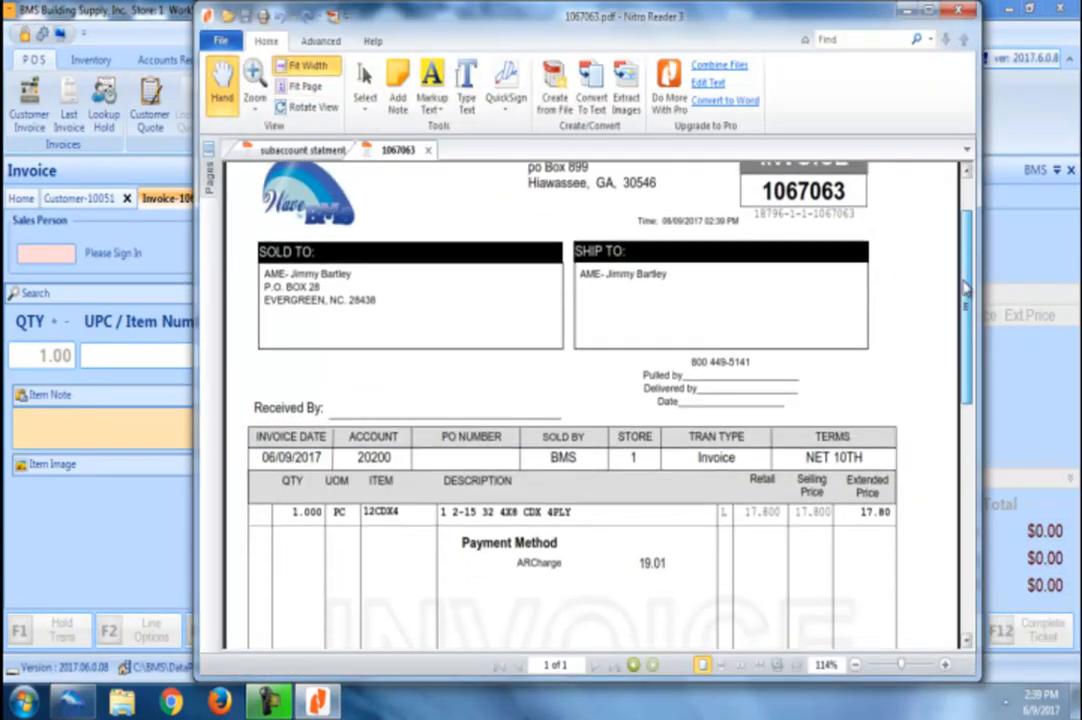
{"action": "left_click", "coordinate": [960, 11]}
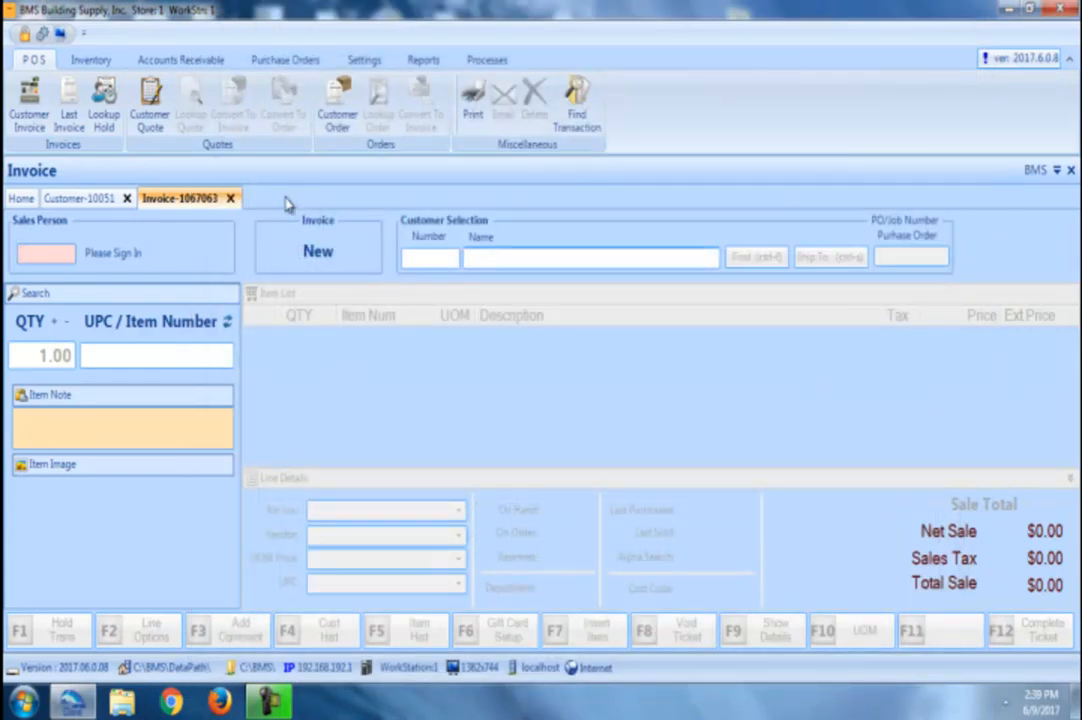
Step: Open Month End reports with statement date 6/30/2017 and Use Customer Setting invoice printing
{"action": "left_click", "coordinate": [420, 61]}
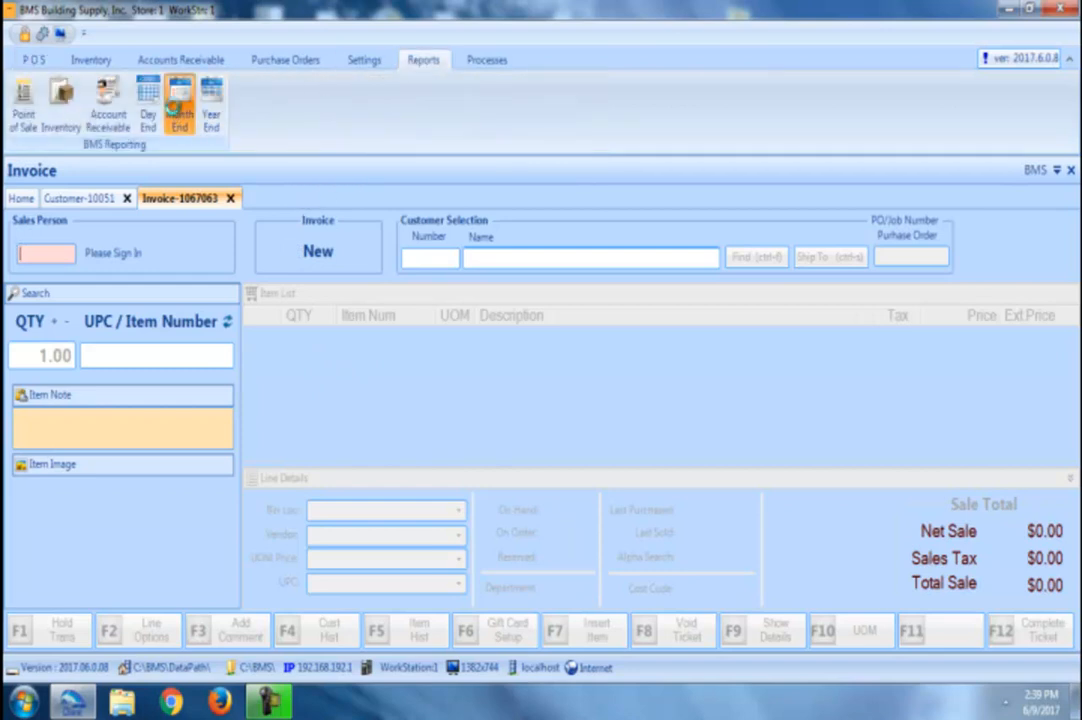
{"action": "left_click", "coordinate": [179, 112]}
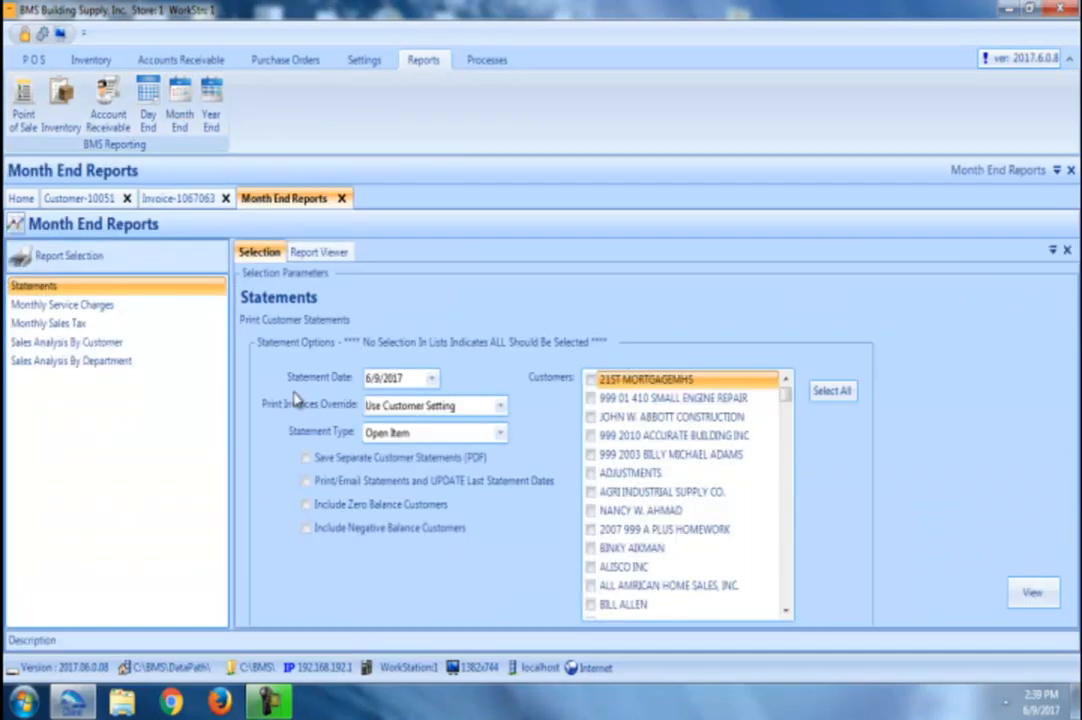
{"action": "left_click", "coordinate": [429, 381]}
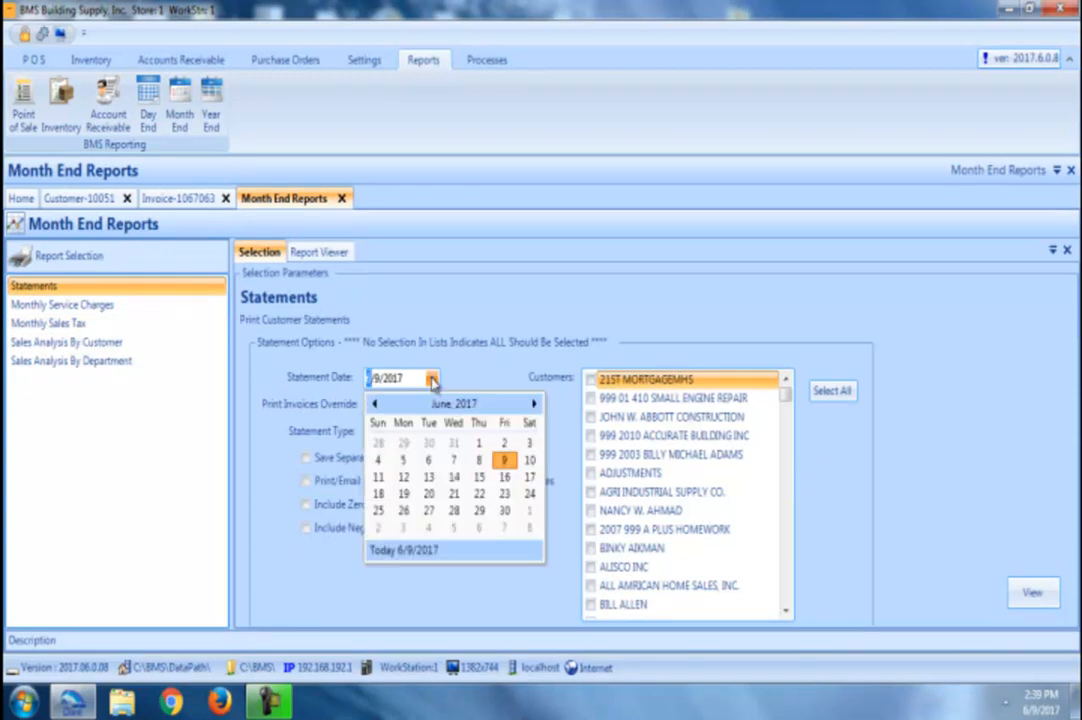
{"action": "left_click", "coordinate": [507, 512]}
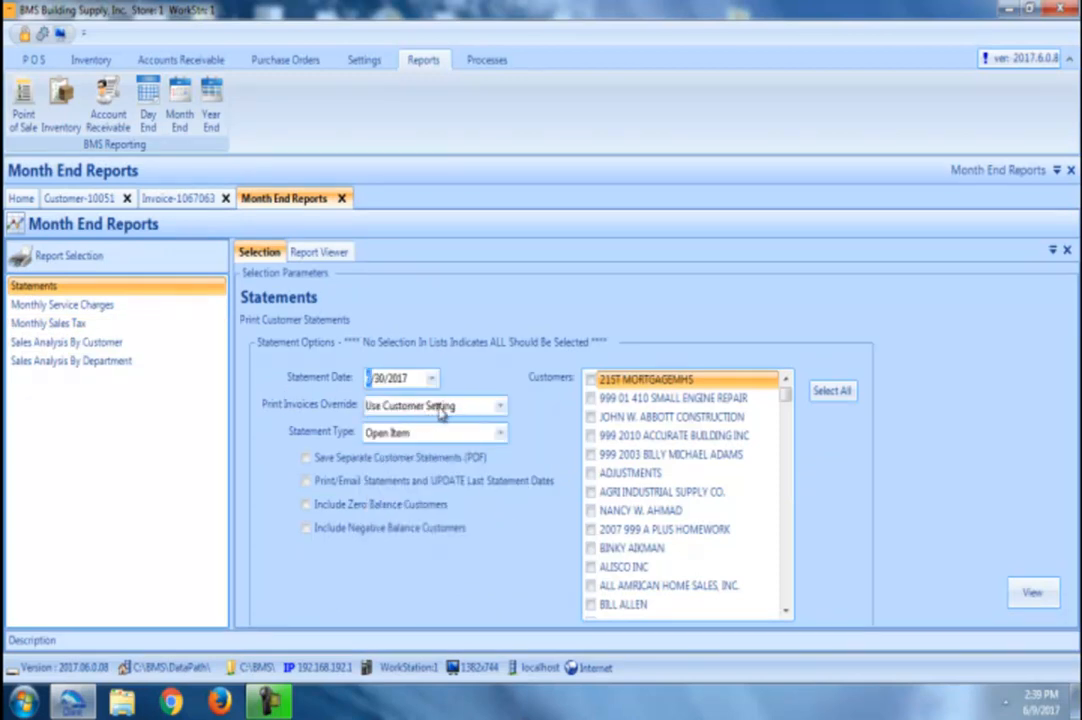
{"action": "left_click", "coordinate": [499, 407]}
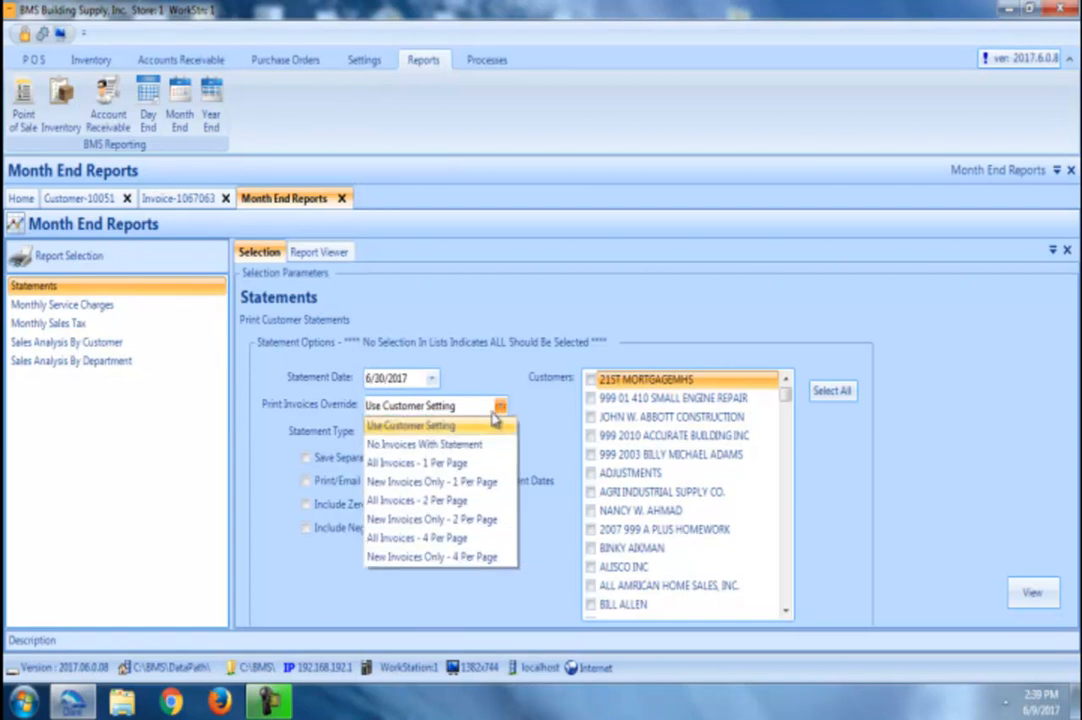
{"action": "left_click", "coordinate": [493, 425]}
Step: Choose Sub Accounts statements for AME BUILDERS and generate the report
{"action": "left_click", "coordinate": [500, 435]}
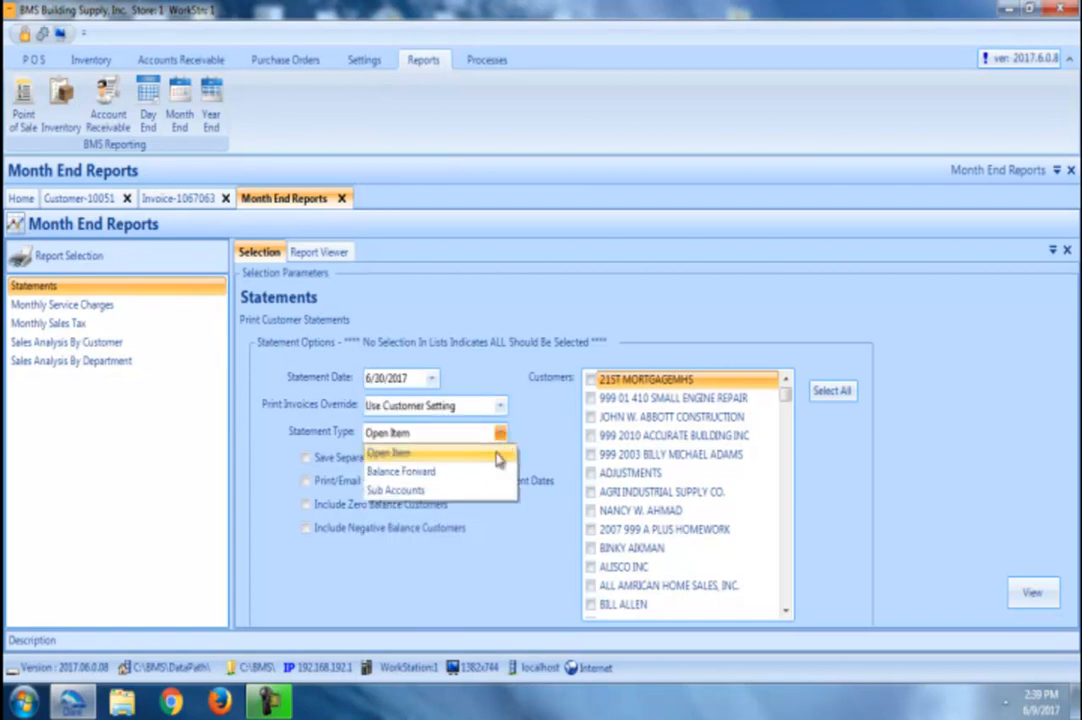
{"action": "left_click", "coordinate": [486, 490]}
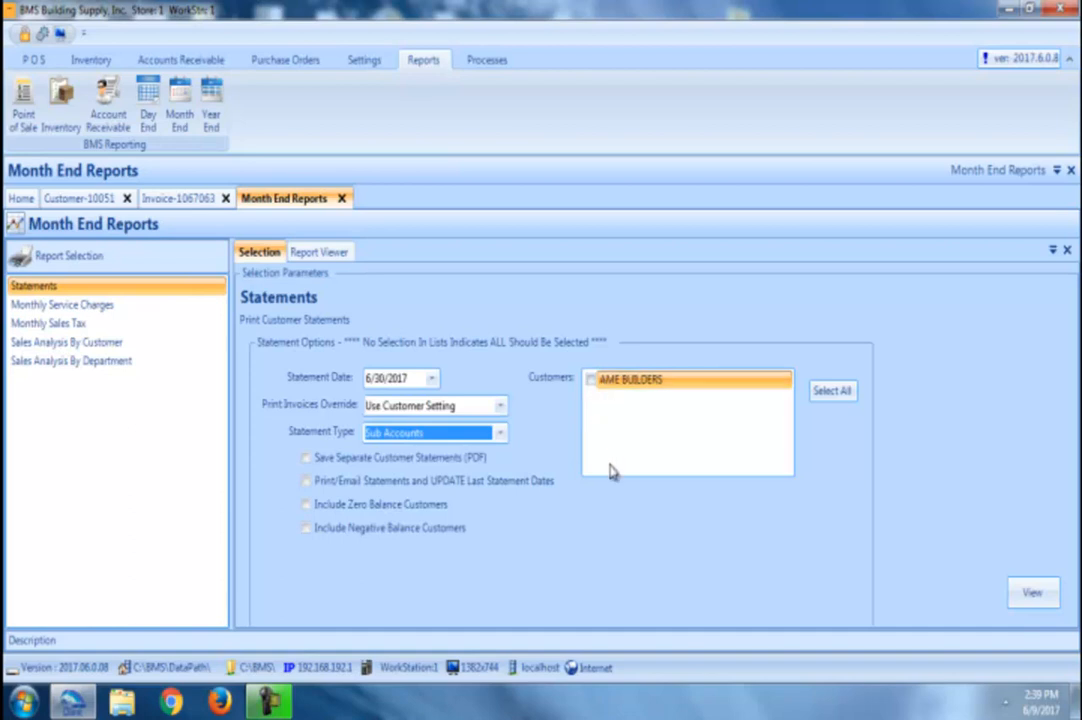
{"action": "left_click", "coordinate": [590, 380]}
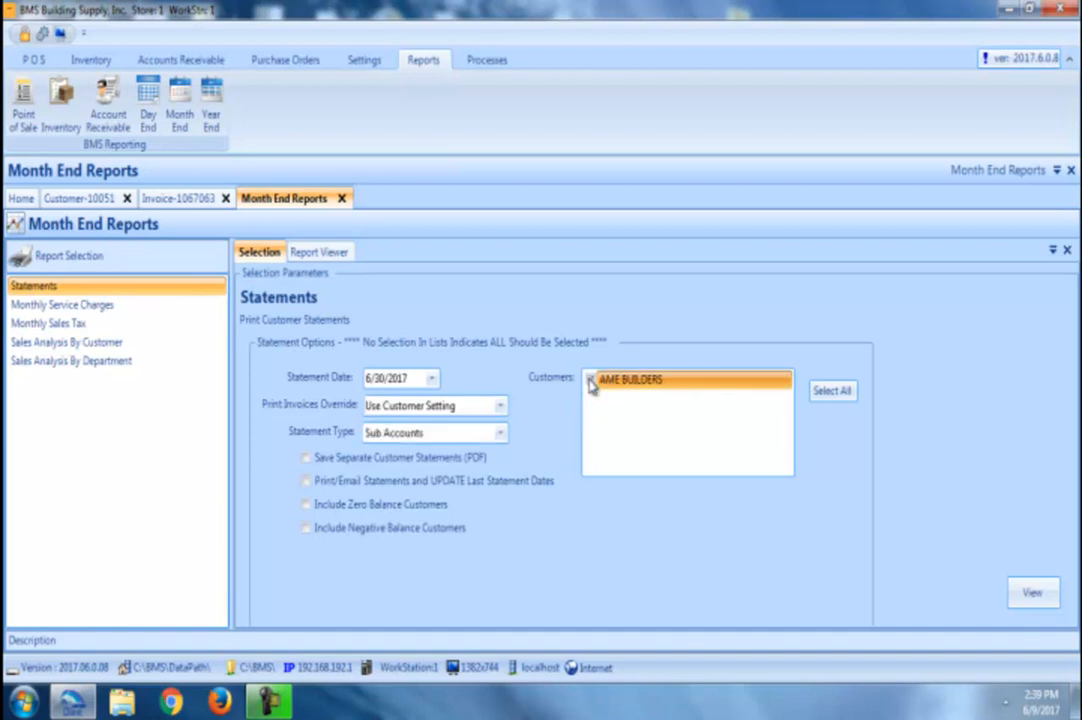
{"action": "left_click", "coordinate": [1034, 594]}
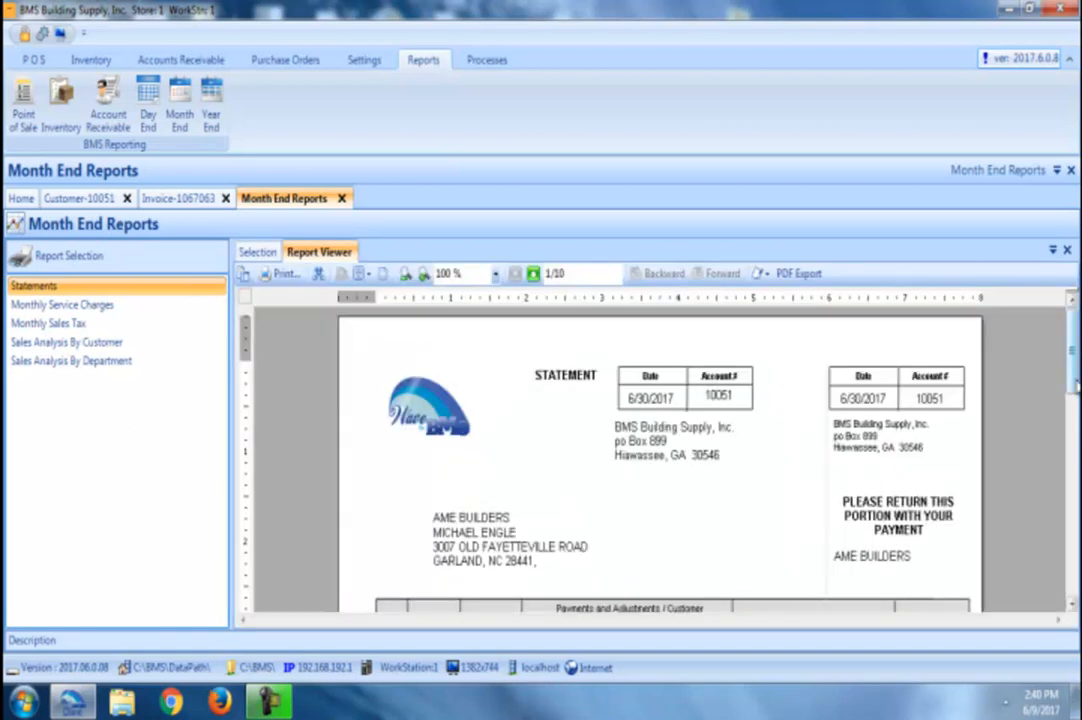
Step: Page through the statement report to page 8 of 10, then return to the customer record
{"action": "scroll", "coordinate": [1075, 410], "scroll_direction": "down", "scroll_amount": 3}
{"action": "left_click_drag", "start_coordinate": [1075, 410], "coordinate": [1075, 433]}
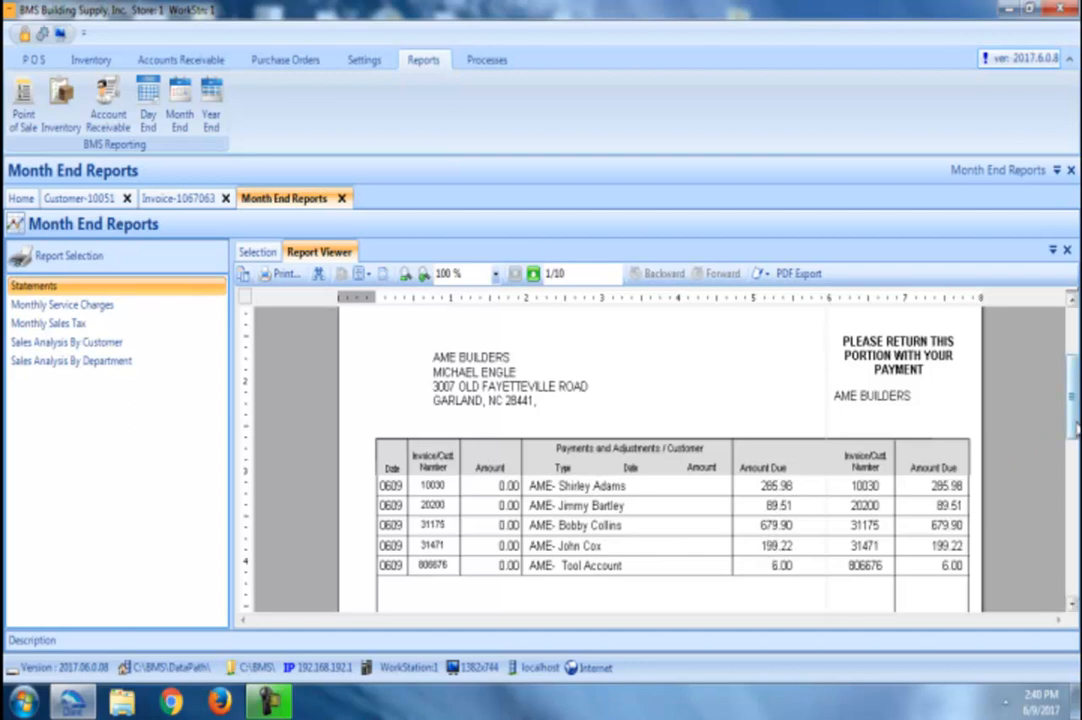
{"action": "left_click", "coordinate": [533, 274]}
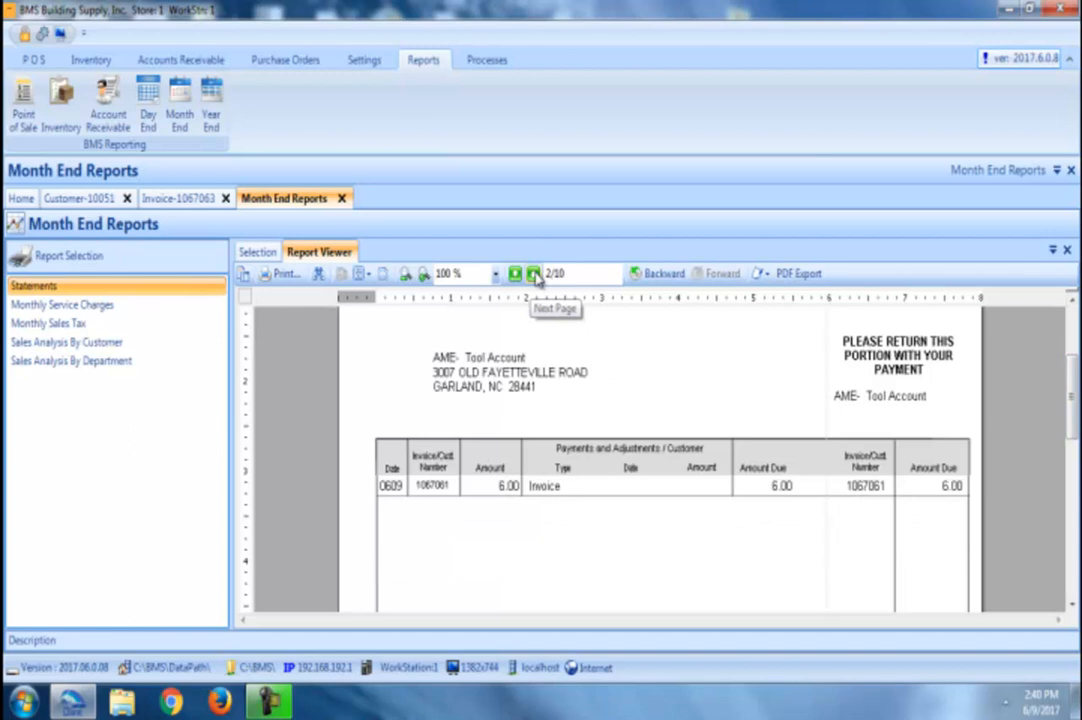
{"action": "left_click", "coordinate": [534, 274]}
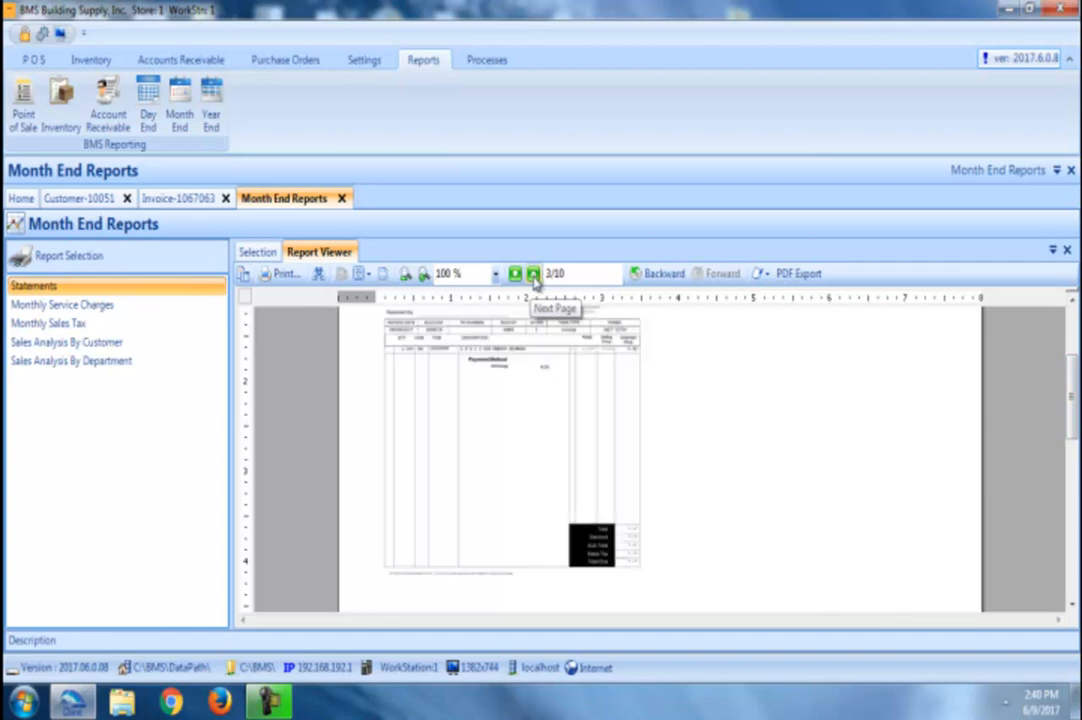
{"action": "left_click", "coordinate": [534, 276]}
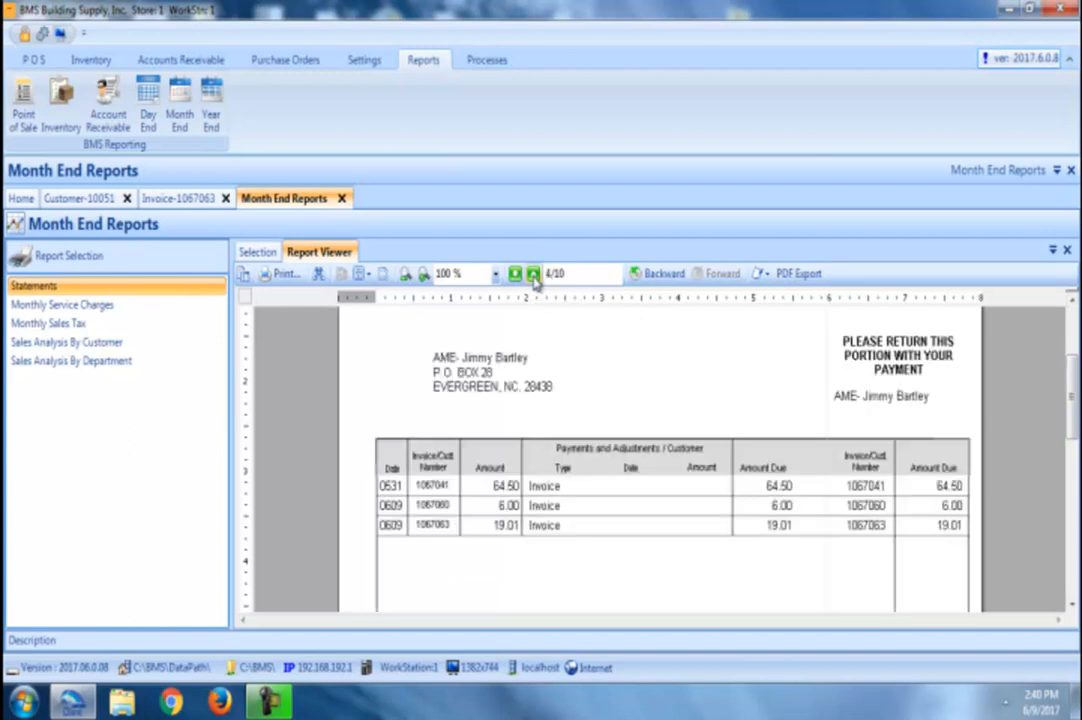
{"action": "left_click", "coordinate": [534, 275]}
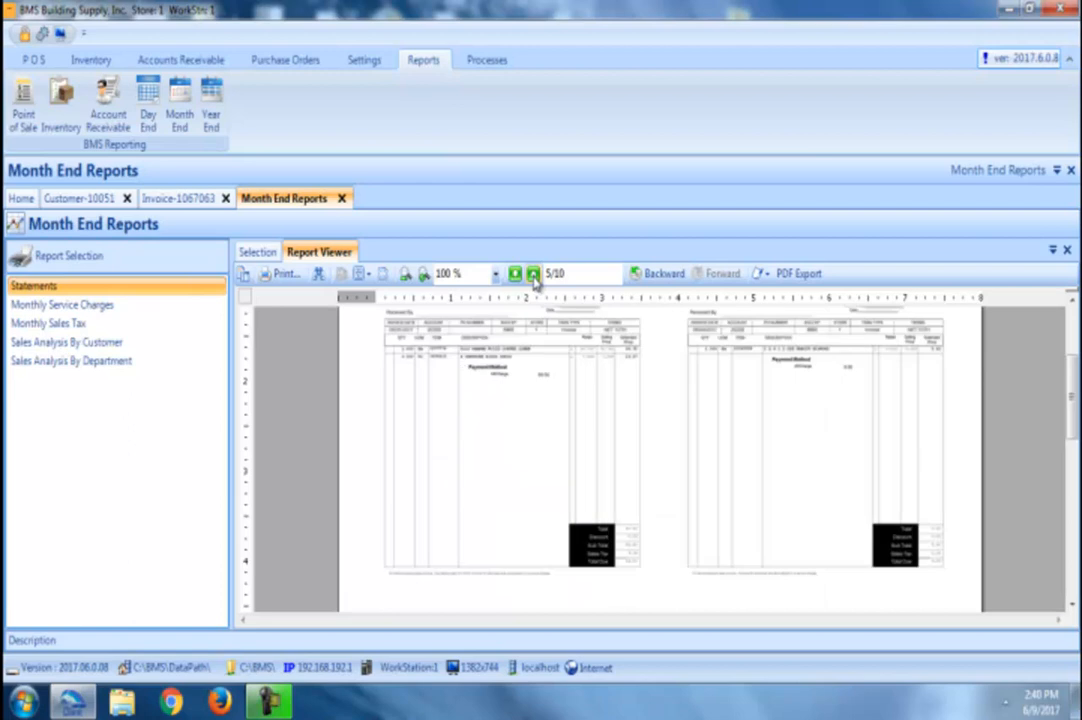
{"action": "left_click", "coordinate": [534, 275]}
{"action": "left_click", "coordinate": [534, 275]}
{"action": "left_click", "coordinate": [534, 275]}
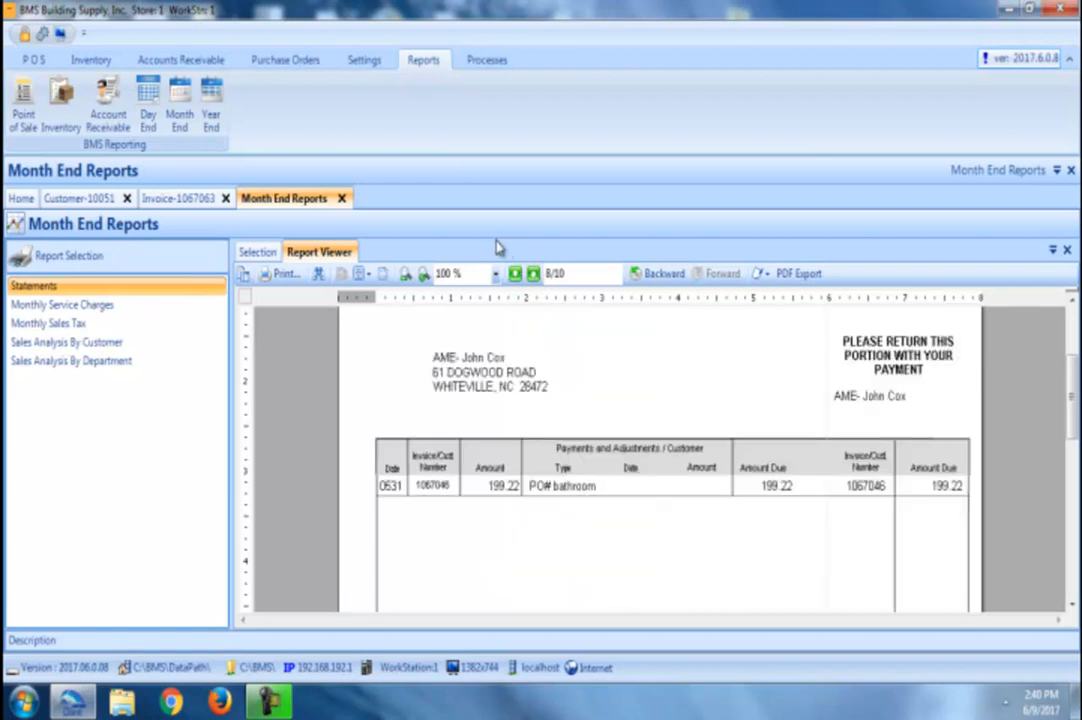
{"action": "left_click", "coordinate": [82, 198]}
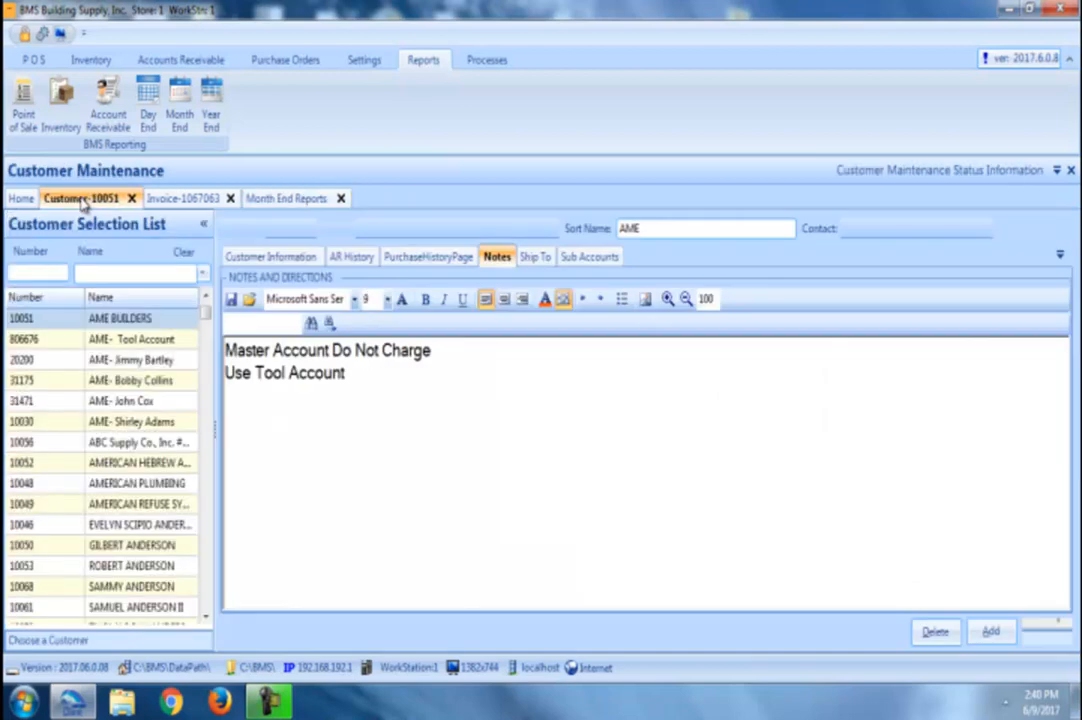
Step: Search customers by the name 'lumber' and load the Lumberton City Payables record
{"action": "left_click", "coordinate": [103, 274]}
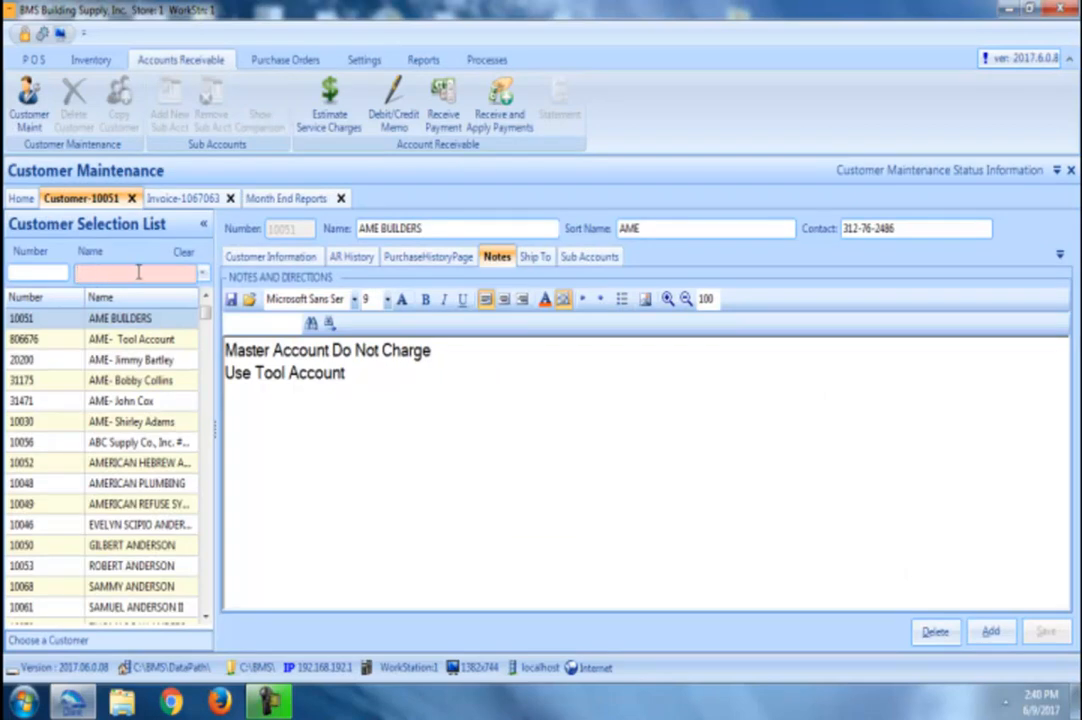
{"action": "left_click", "coordinate": [275, 257]}
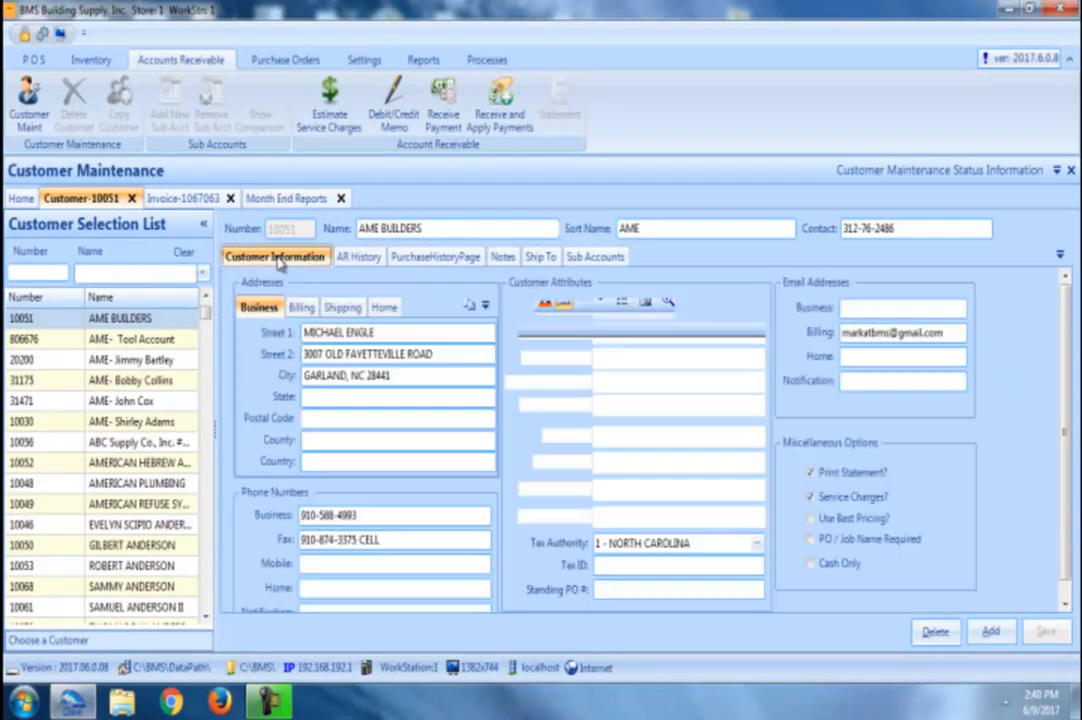
{"action": "left_click", "coordinate": [148, 277]}
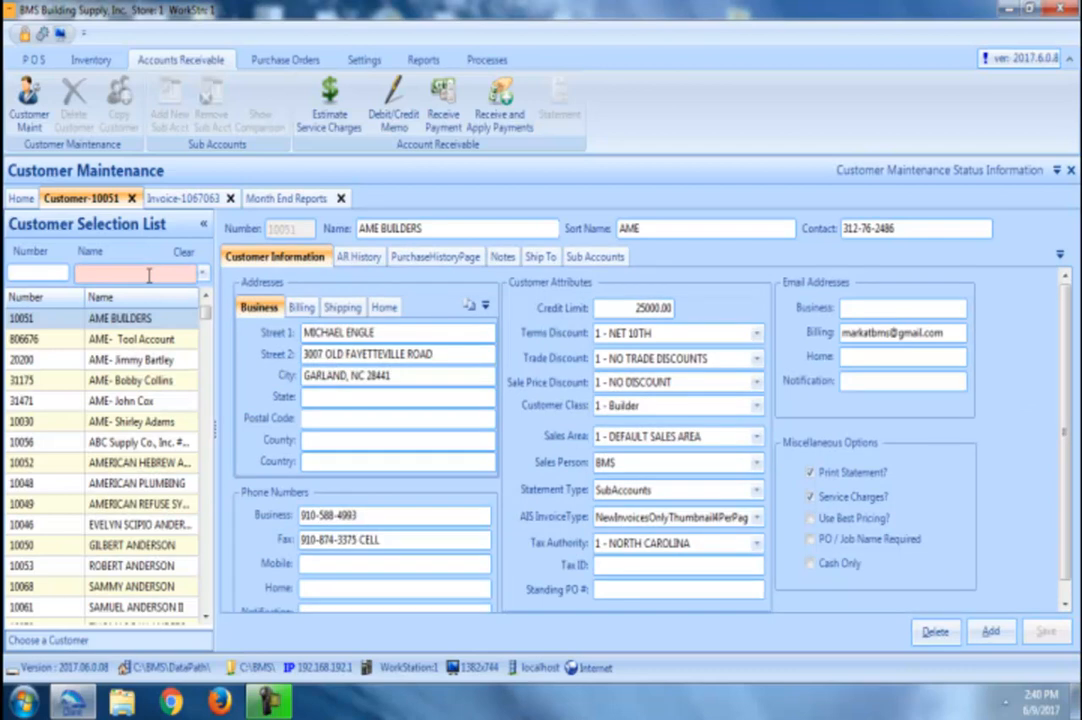
{"action": "type", "text": "lk"}
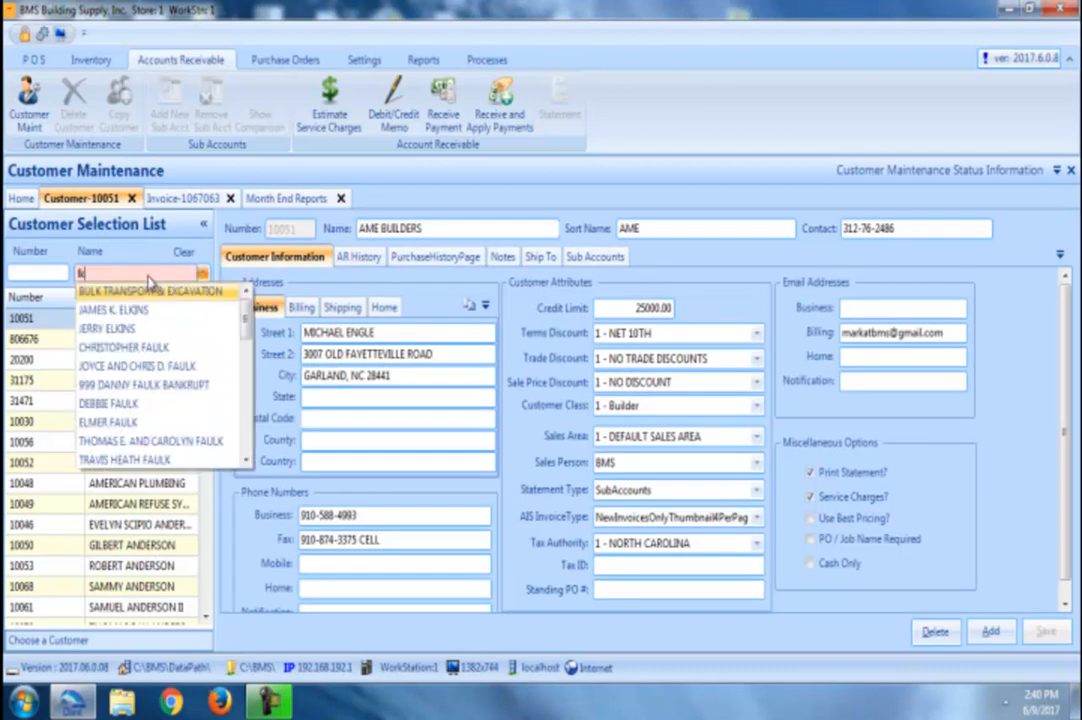
{"action": "type", "text": "umber"}
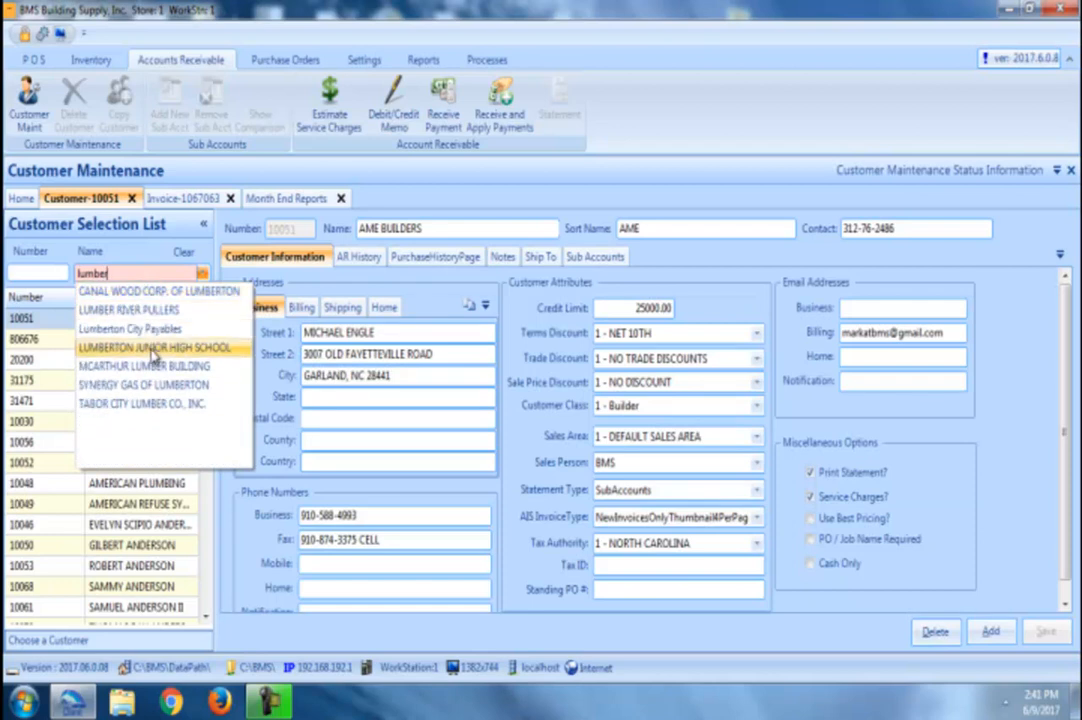
{"action": "left_click", "coordinate": [150, 328]}
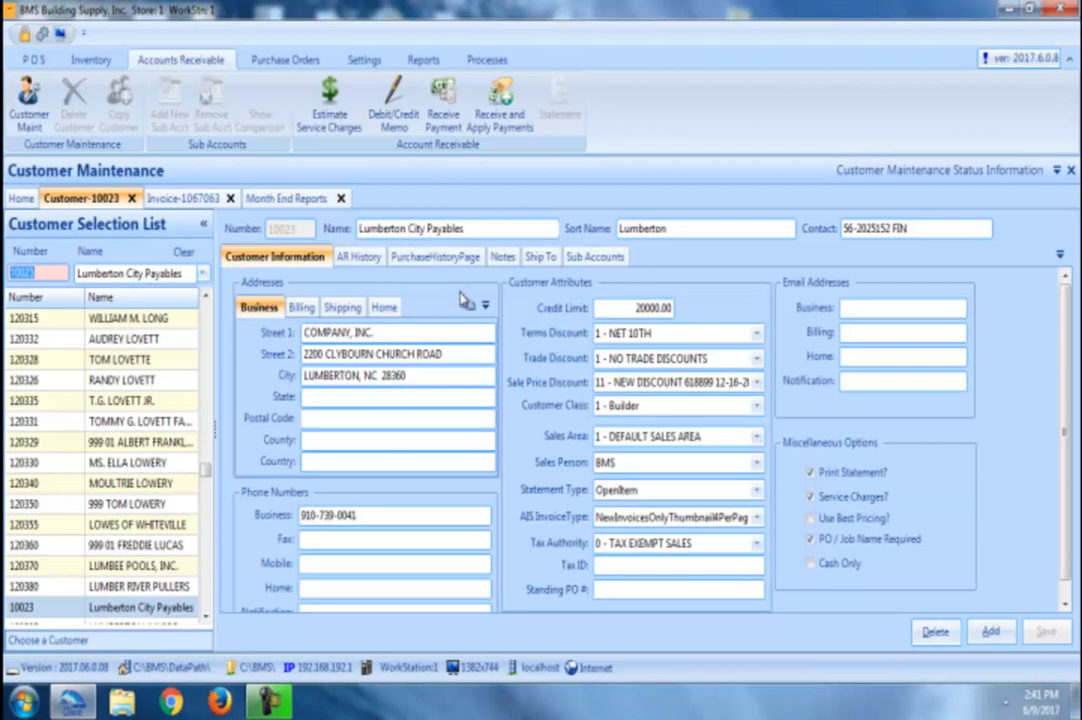
Step: Review the Lumberton Parks and Rec ship-to entry, then return to the blank invoice
{"action": "left_click", "coordinate": [541, 258]}
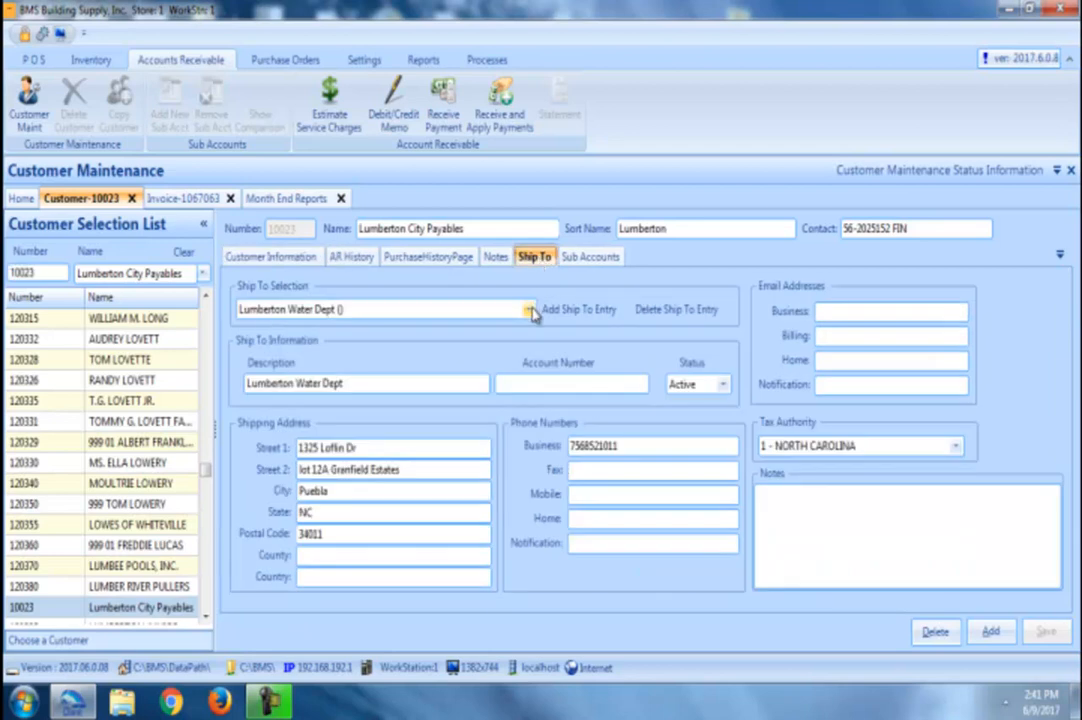
{"action": "left_click", "coordinate": [528, 310]}
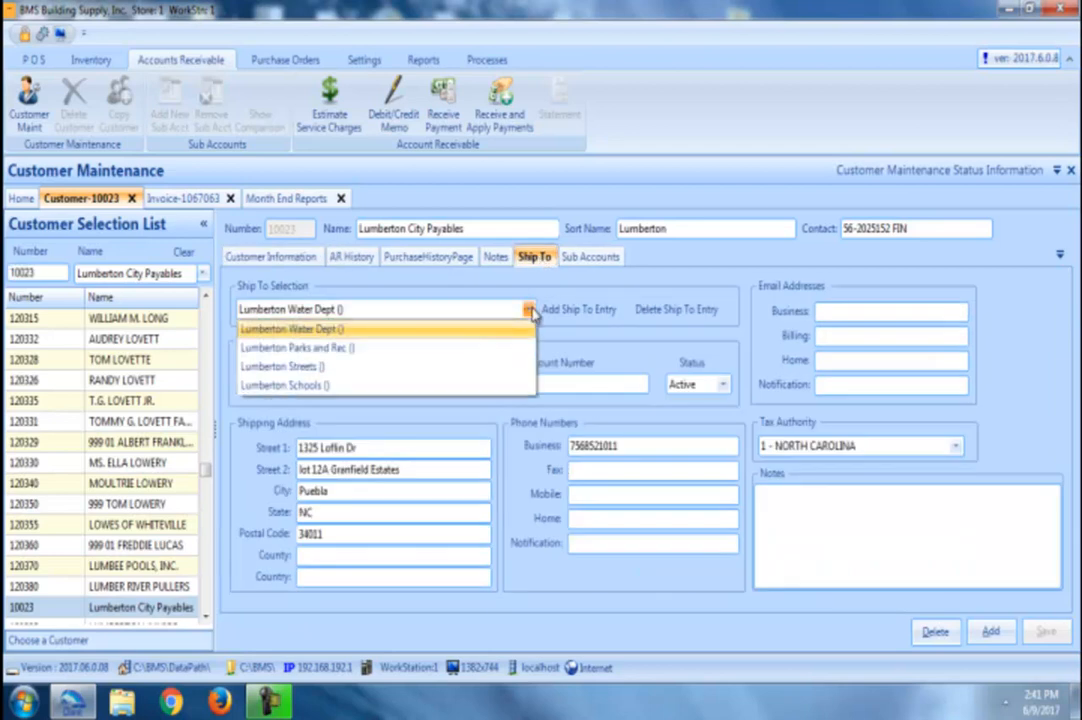
{"action": "left_click", "coordinate": [497, 350]}
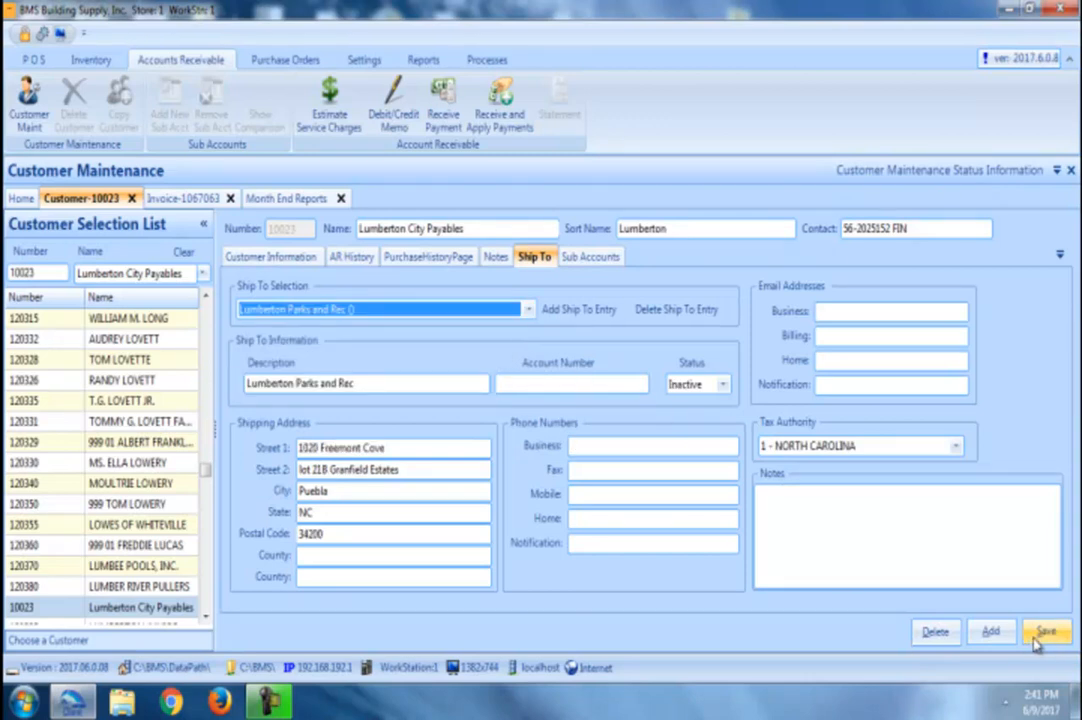
{"action": "left_click", "coordinate": [205, 197]}
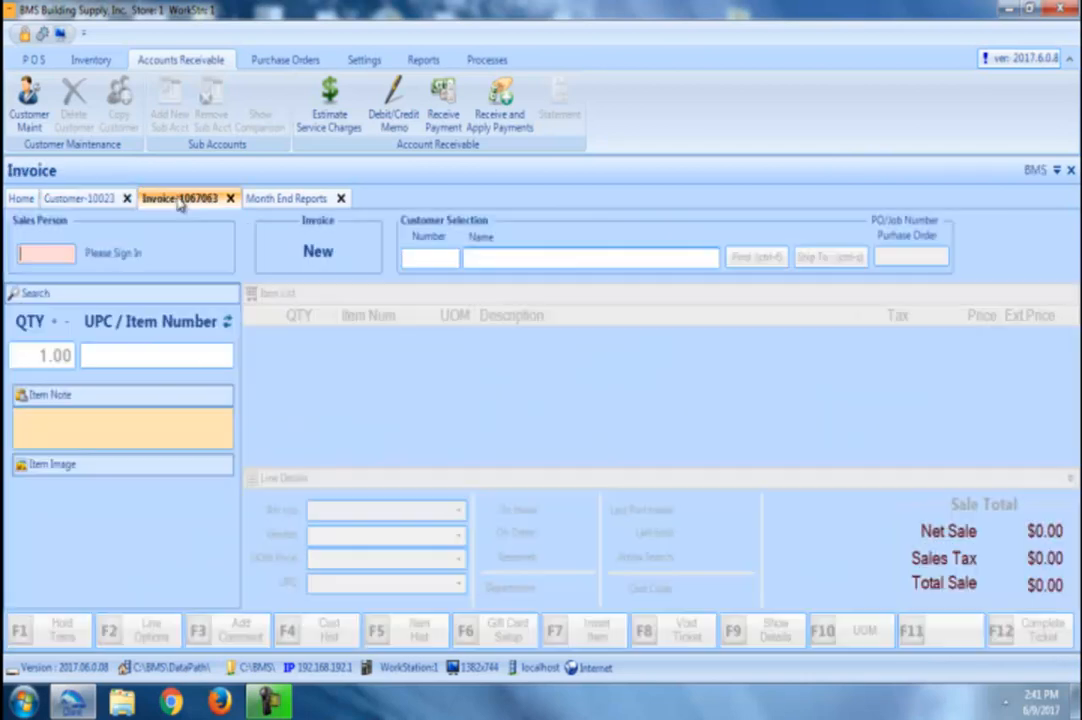
Step: Sign in the salesperson and set Lumberton City Payables as the invoice customer, approving the override
{"action": "type", "text": "*"}
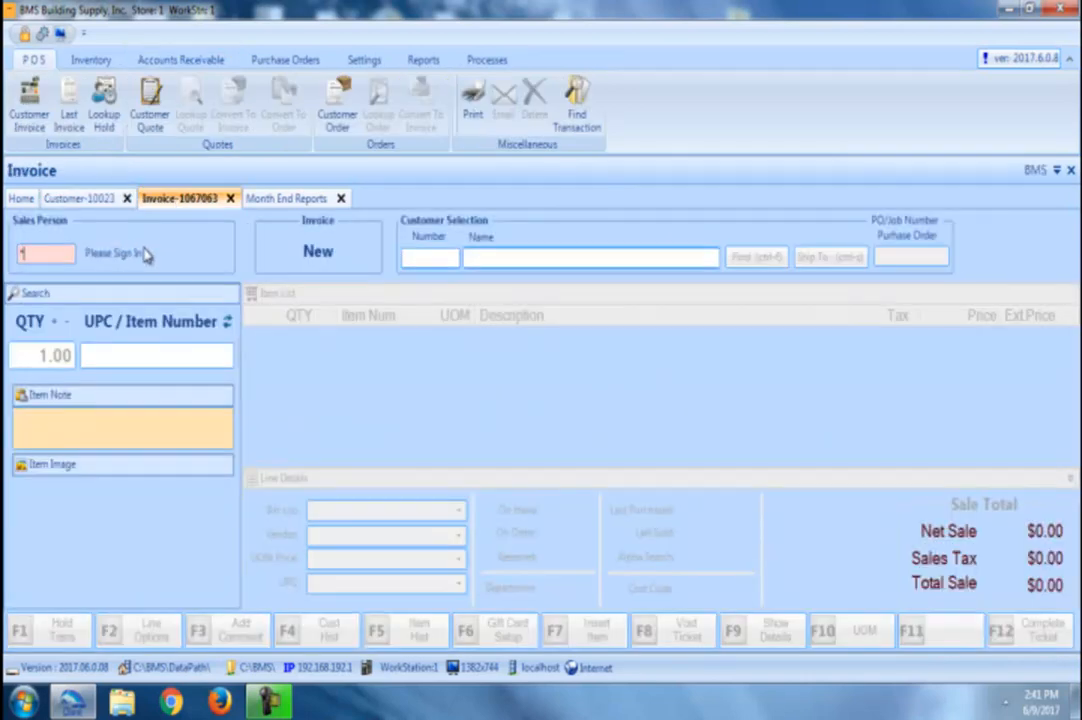
{"action": "key", "text": "Return"}
{"action": "key", "text": "Return"}
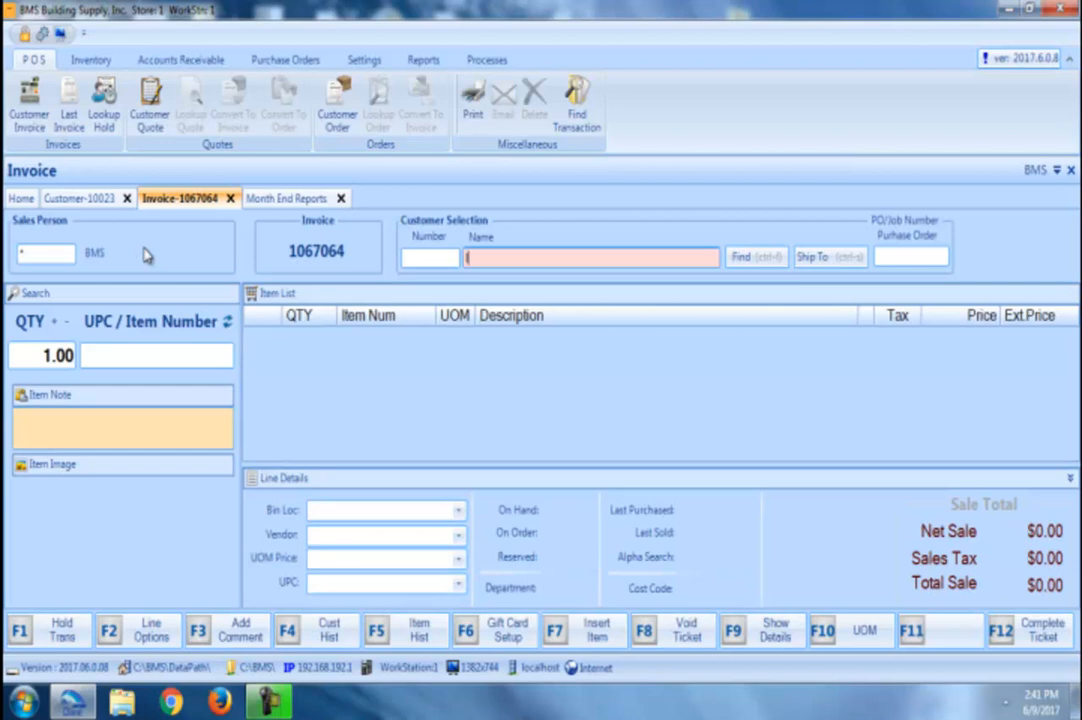
{"action": "type", "text": "lumberto"}
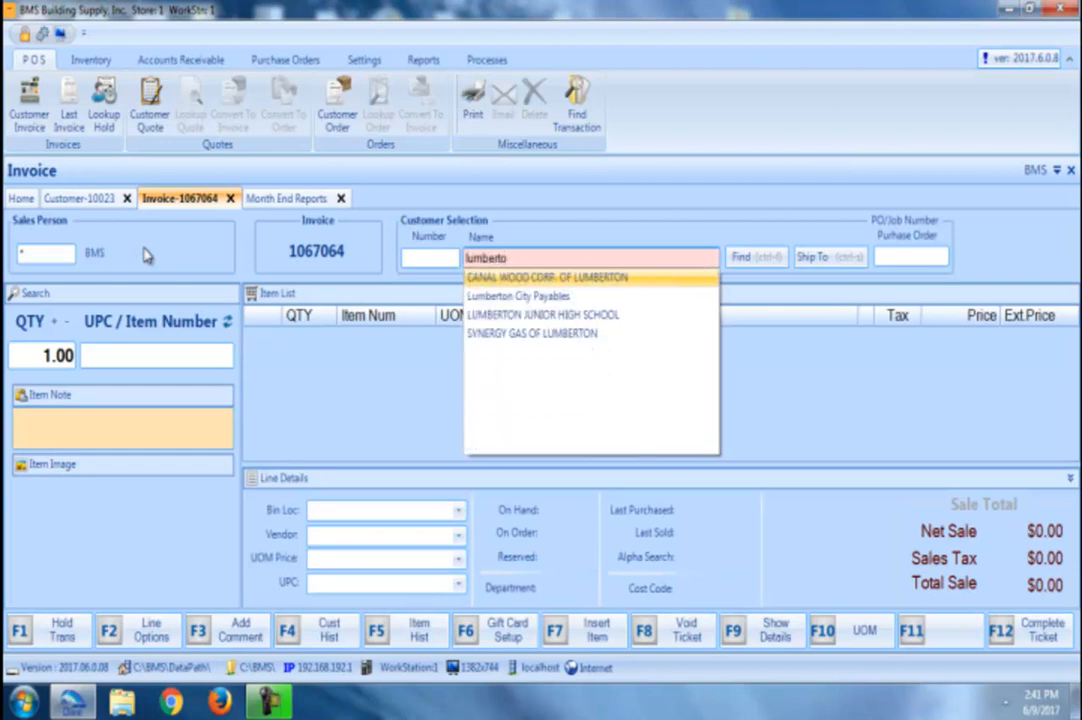
{"action": "left_click", "coordinate": [498, 296]}
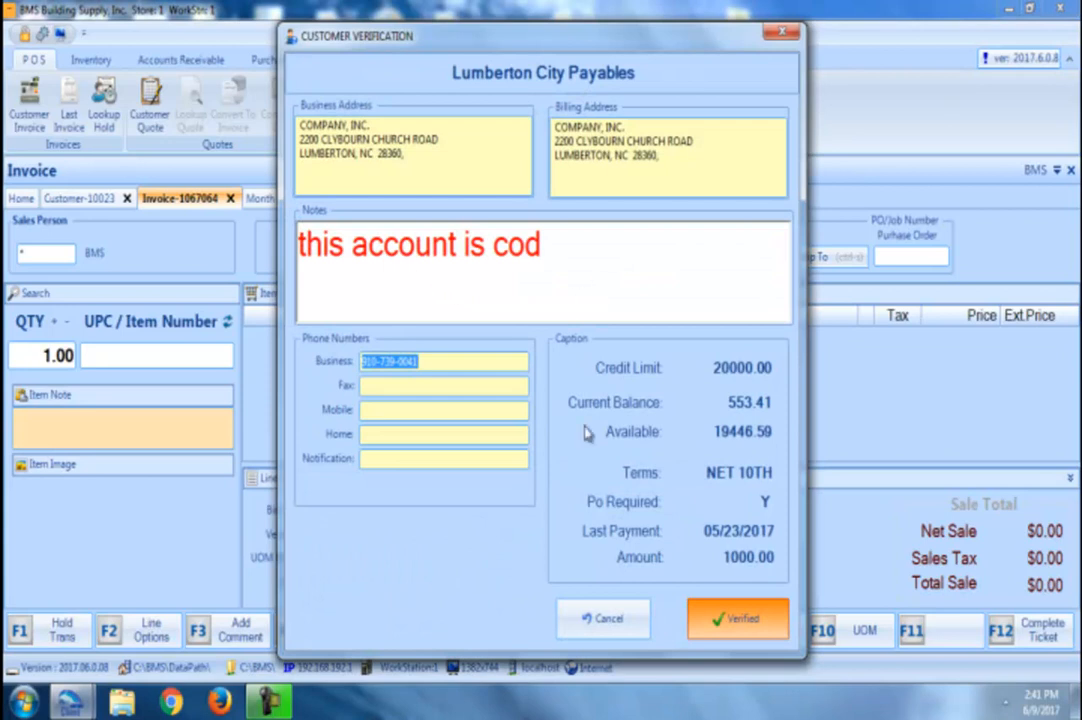
{"action": "left_click", "coordinate": [725, 620]}
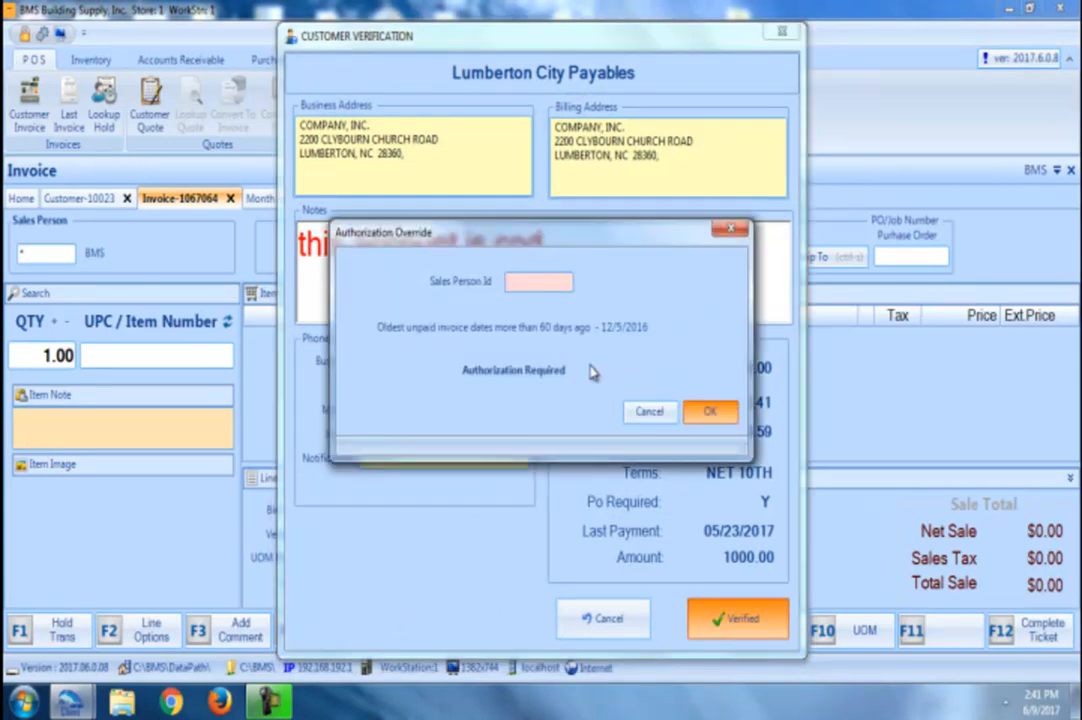
{"action": "key", "text": "Return"}
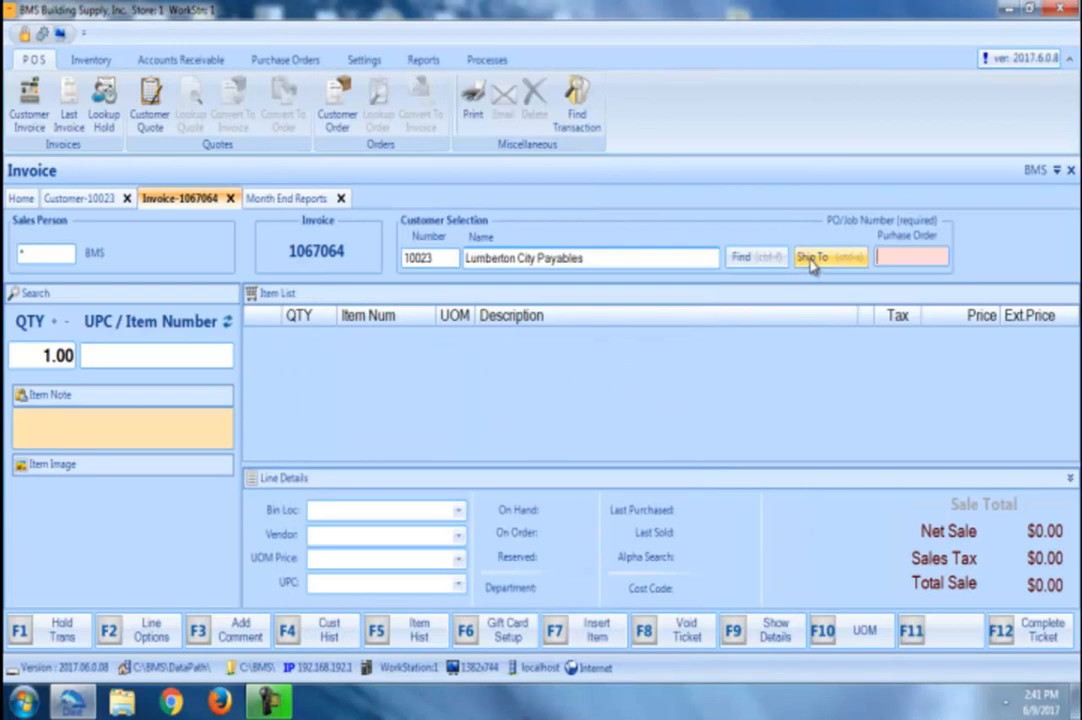
Step: Ship the invoice to the Lumberton Streets sub-account, replacing the existing ship-to details
{"action": "left_click", "coordinate": [815, 259]}
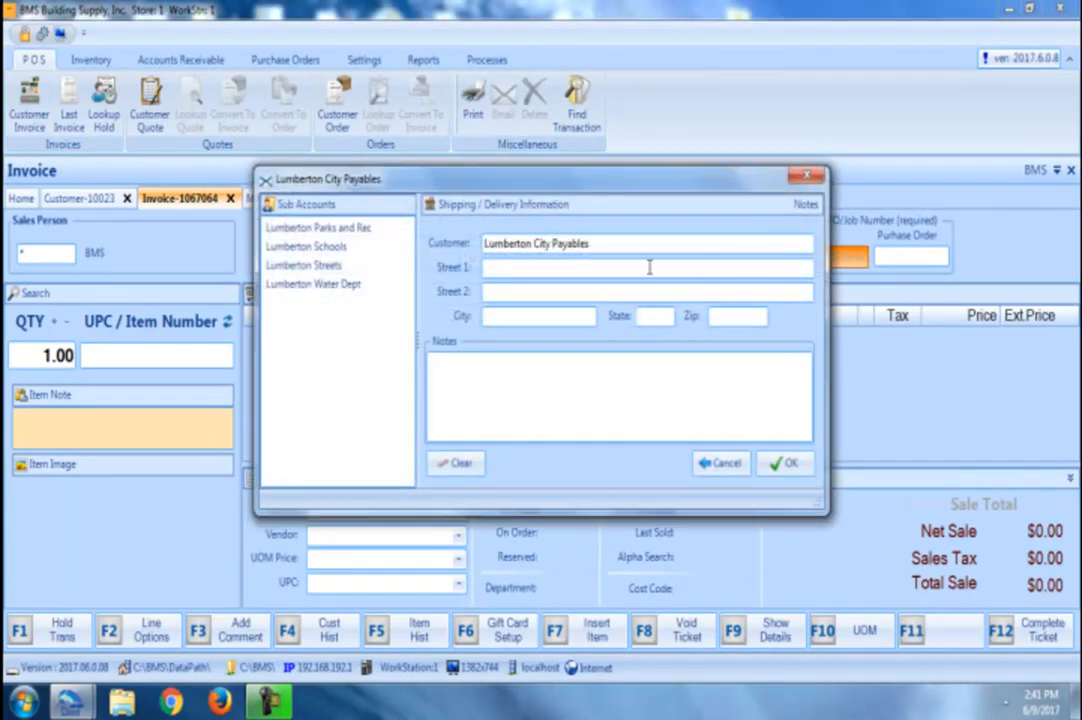
{"action": "left_click", "coordinate": [350, 266]}
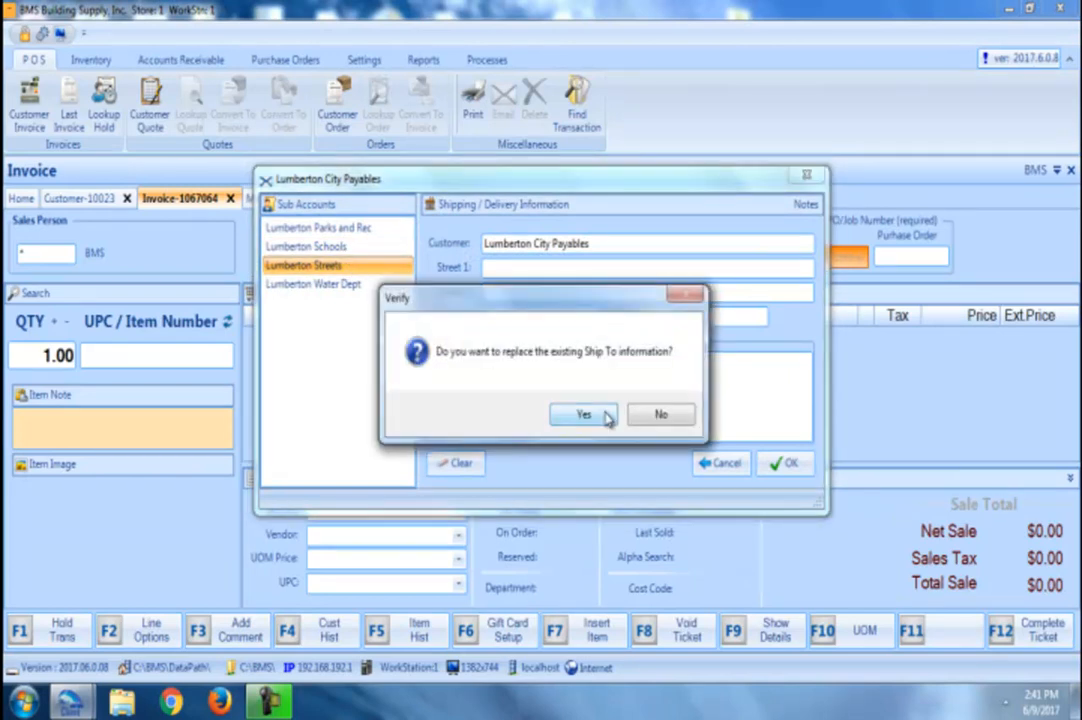
{"action": "left_click", "coordinate": [606, 418]}
{"action": "left_click", "coordinate": [795, 467]}
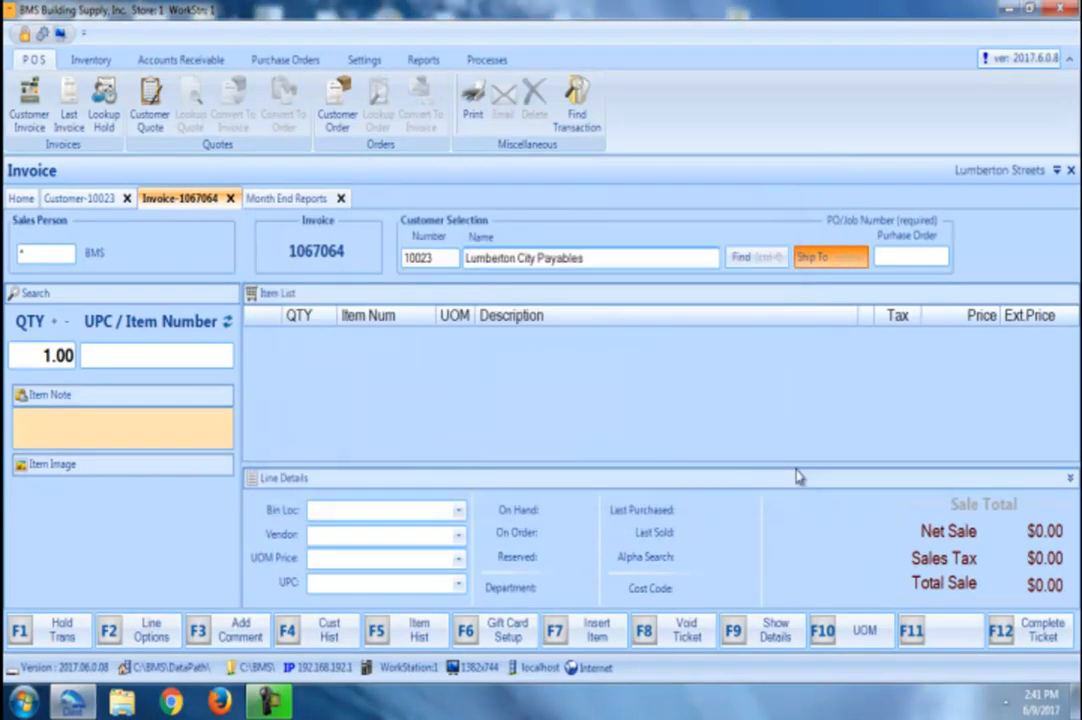
{"action": "left_click", "coordinate": [214, 354]}
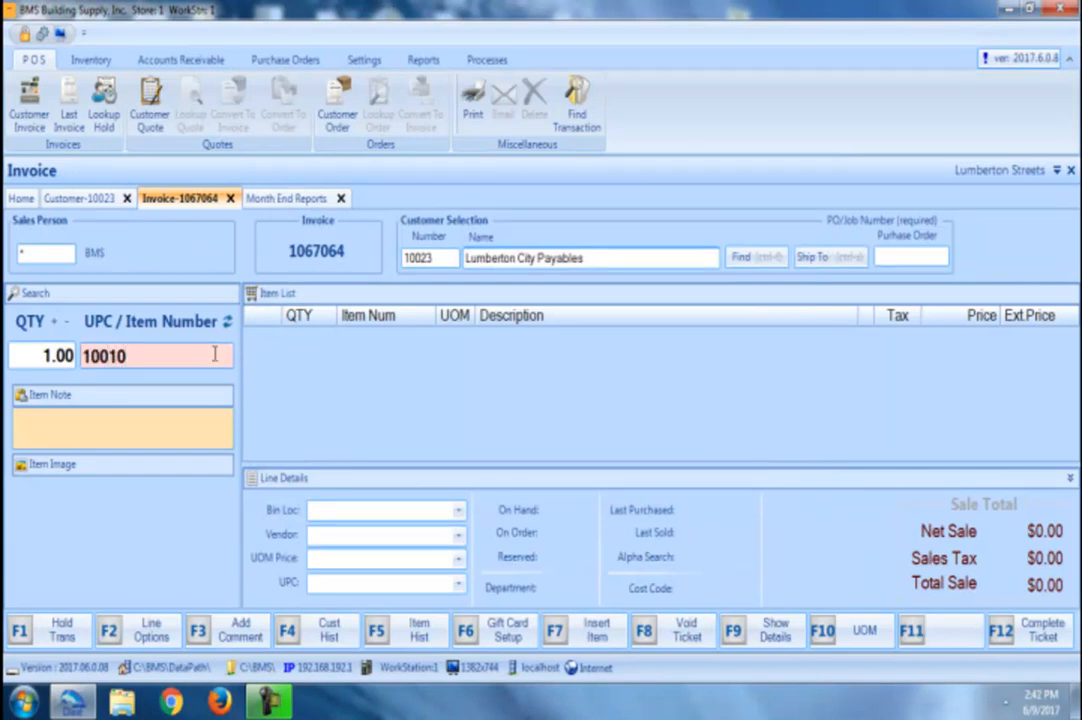
Step: Add the dripper item 10010 and the staple gun 6502082 to the invoice
{"action": "type", "text": "10010"}
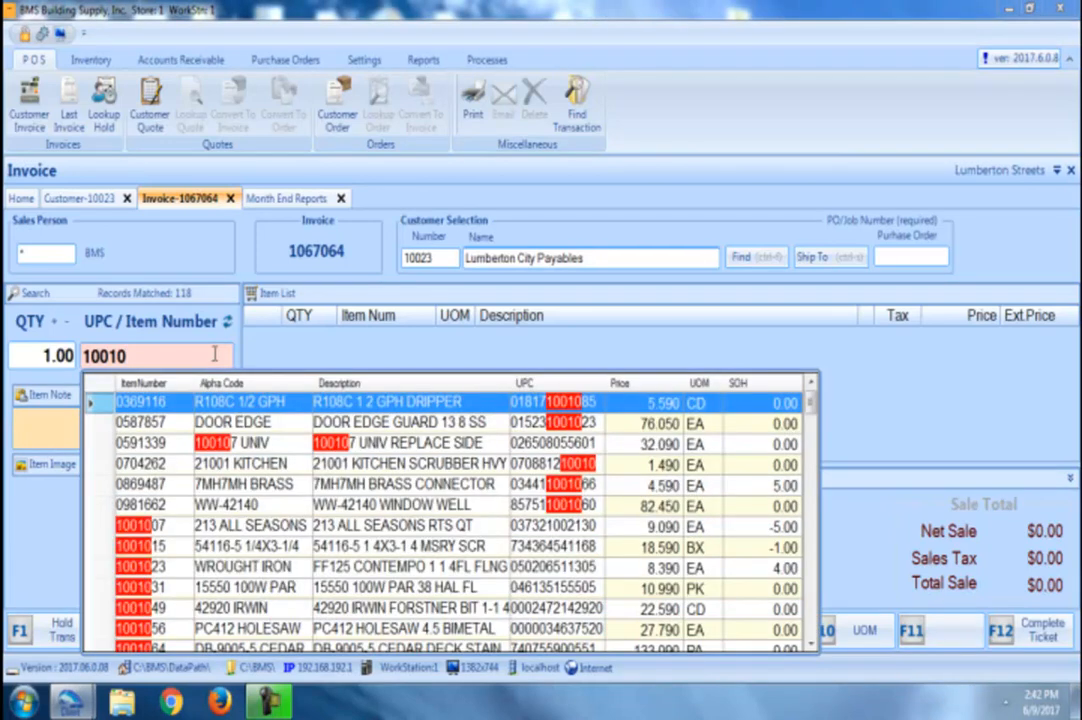
{"action": "key", "text": "Return"}
{"action": "key", "text": "Return"}
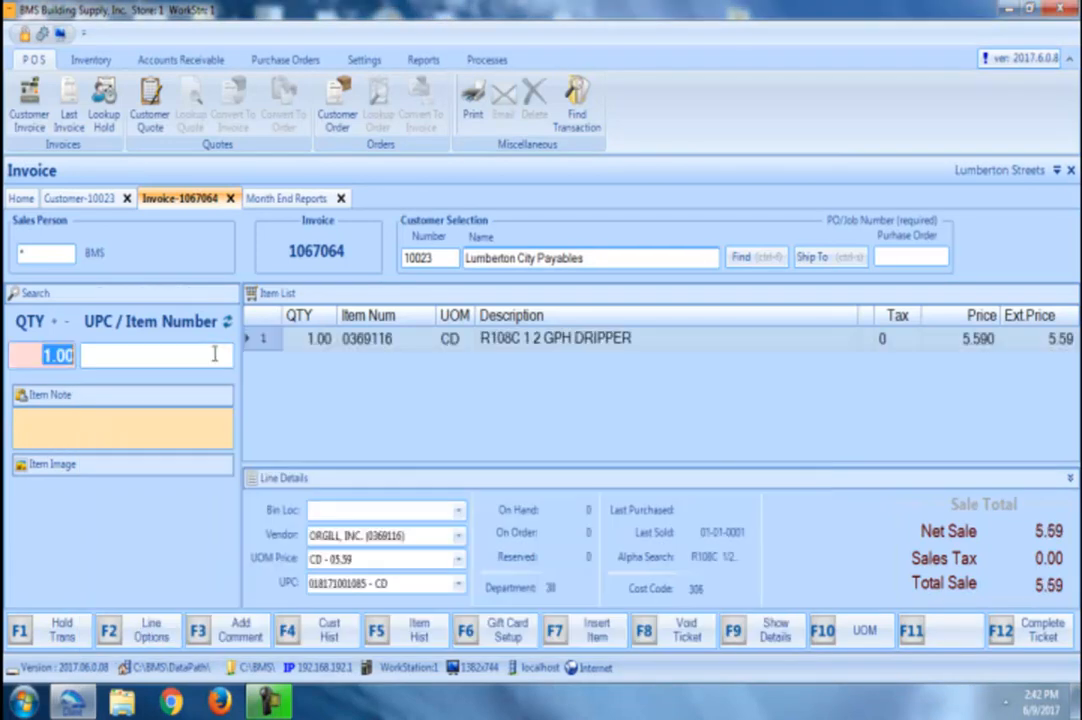
{"action": "left_click", "coordinate": [214, 354]}
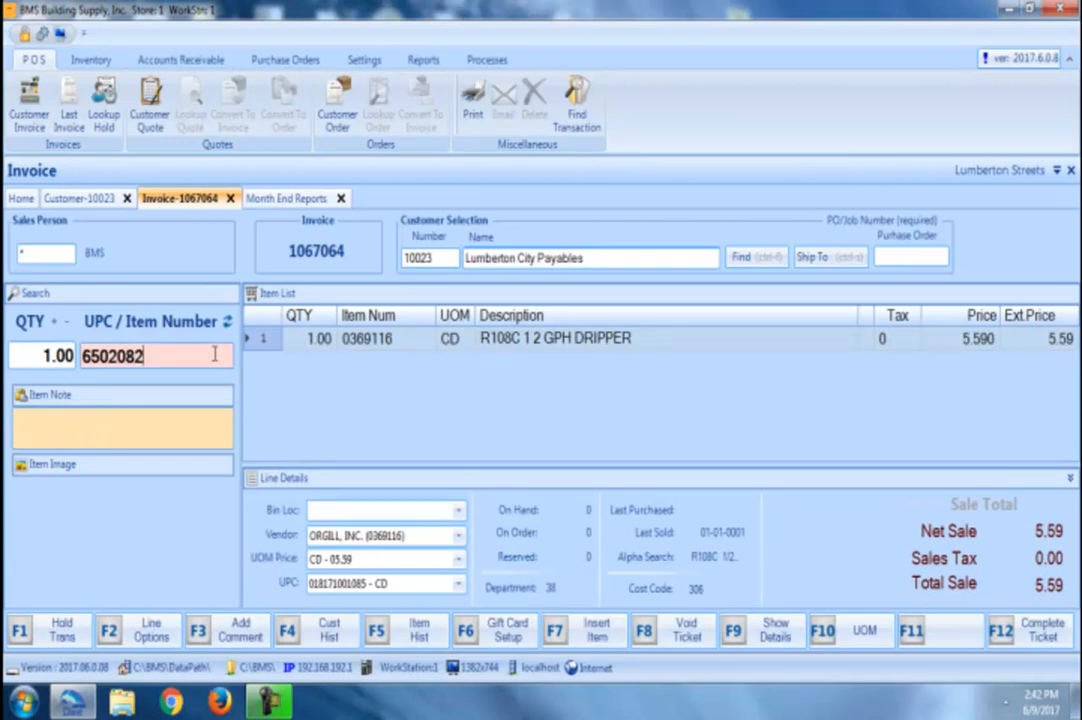
{"action": "key", "text": "Return"}
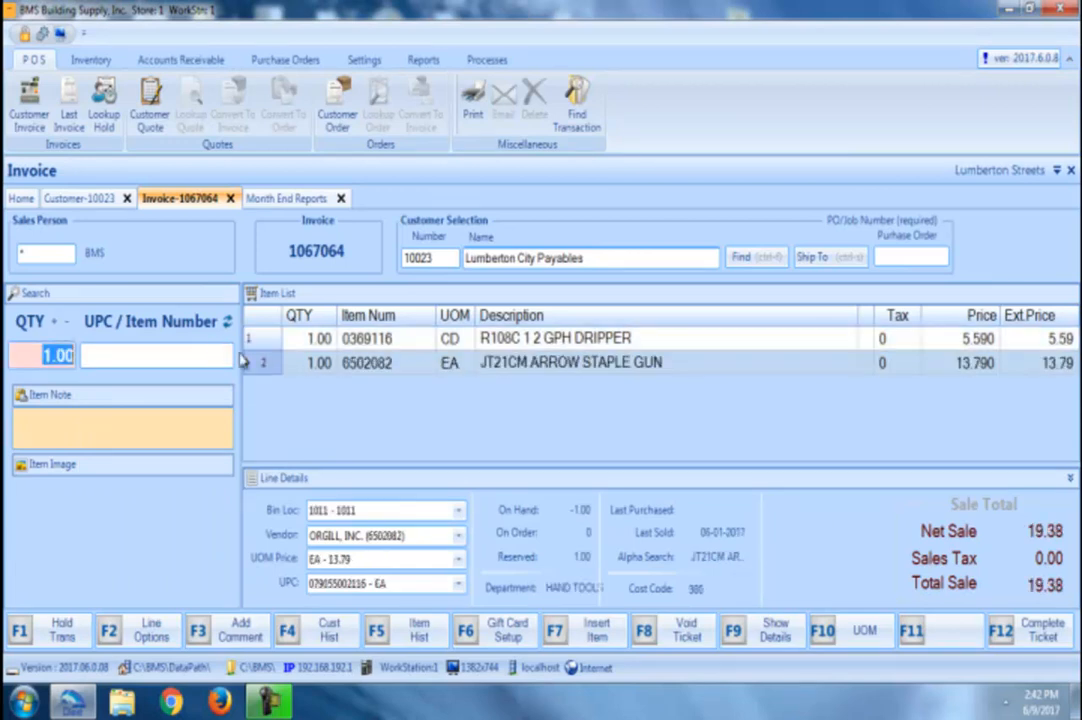
Step: Enter purchase order 'test', charge the 19.38 sale to AR, and print the invoice
{"action": "left_click", "coordinate": [1038, 634]}
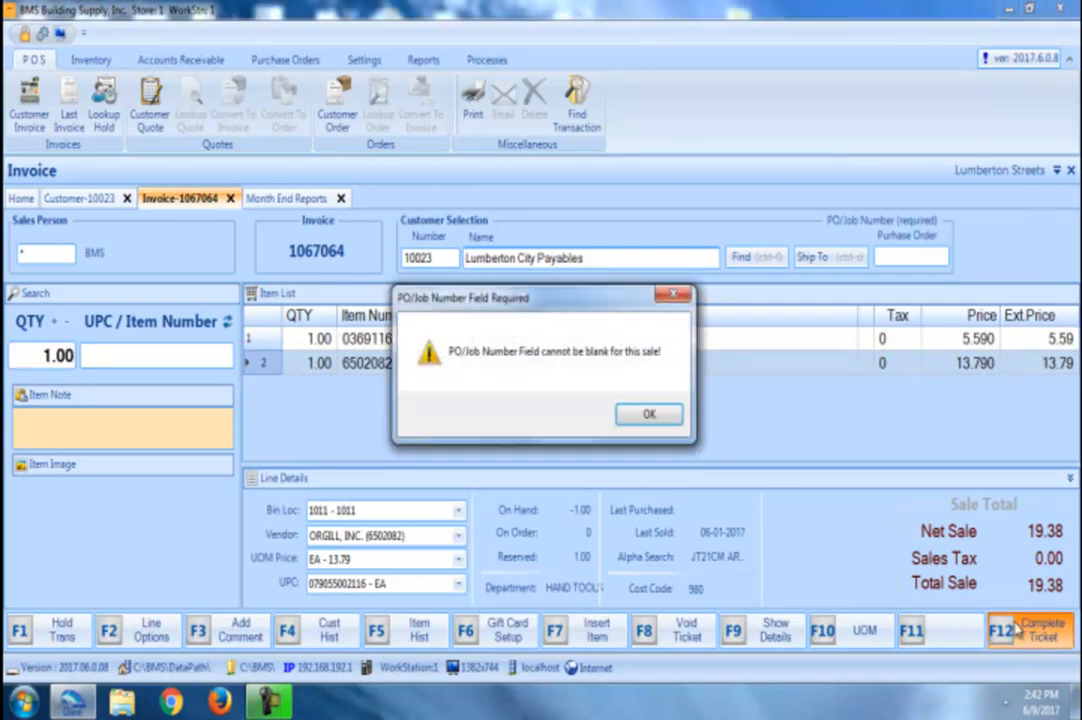
{"action": "left_click", "coordinate": [649, 417]}
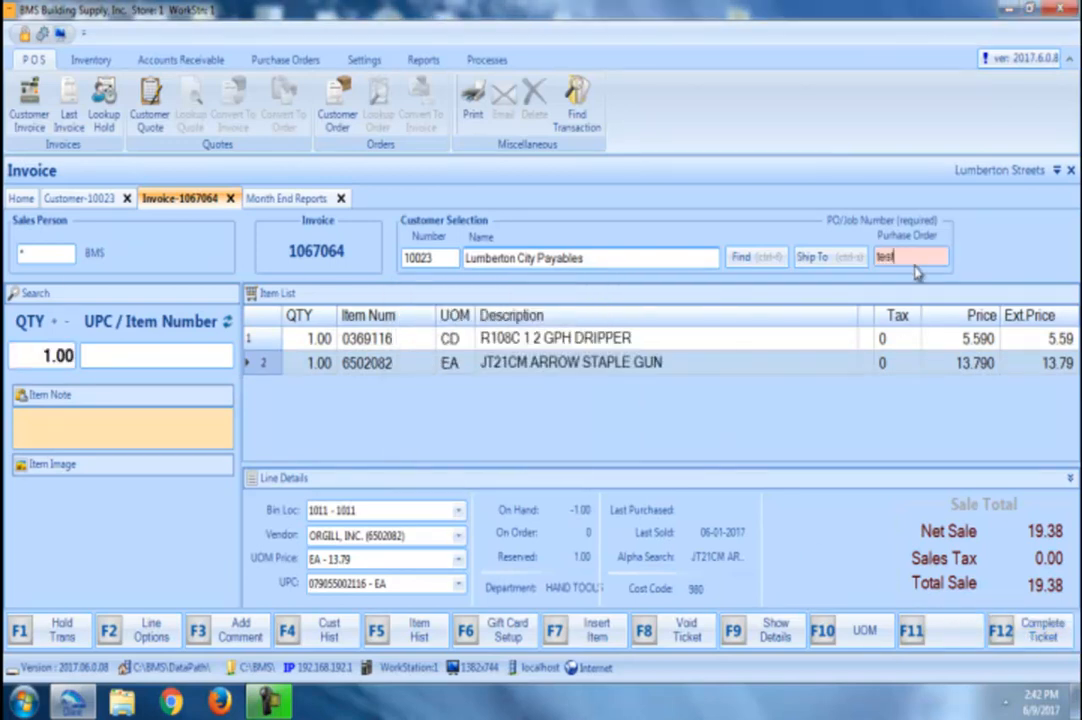
{"action": "type", "text": "test"}
{"action": "key", "text": "Return"}
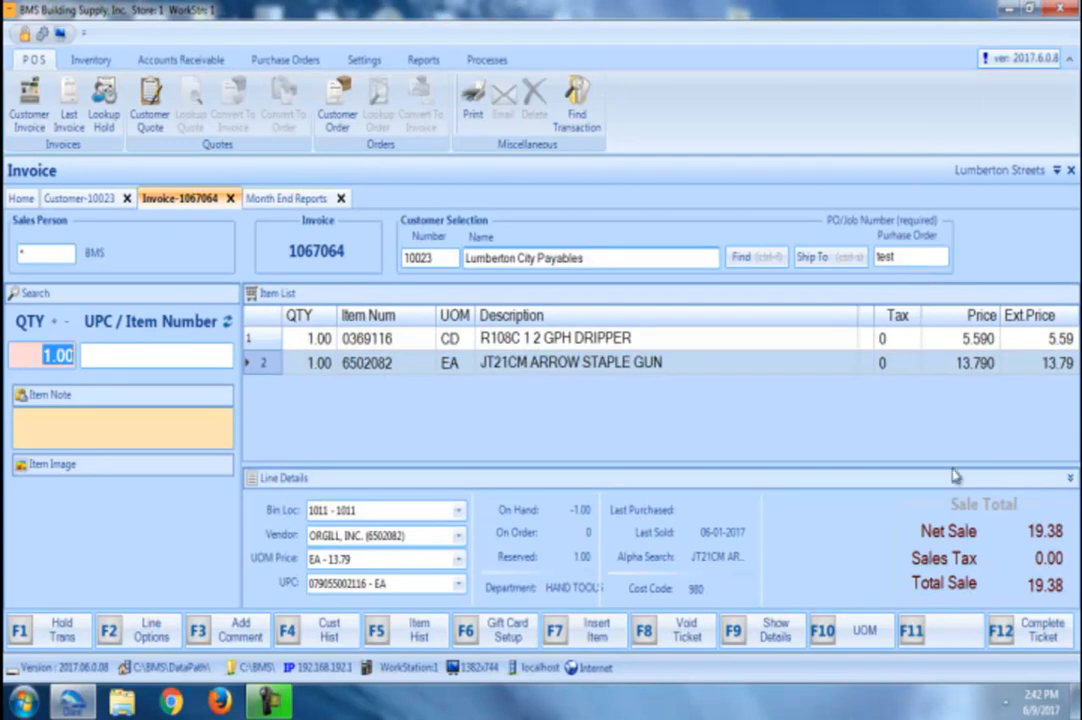
{"action": "left_click", "coordinate": [1040, 630]}
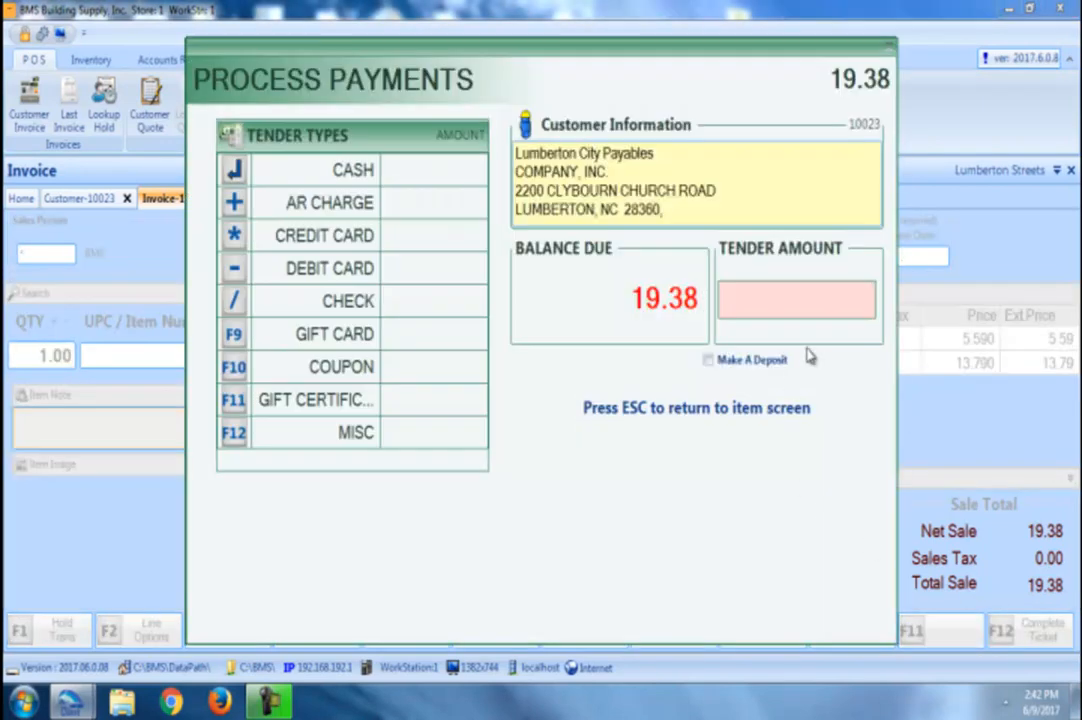
{"action": "key", "text": "plus"}
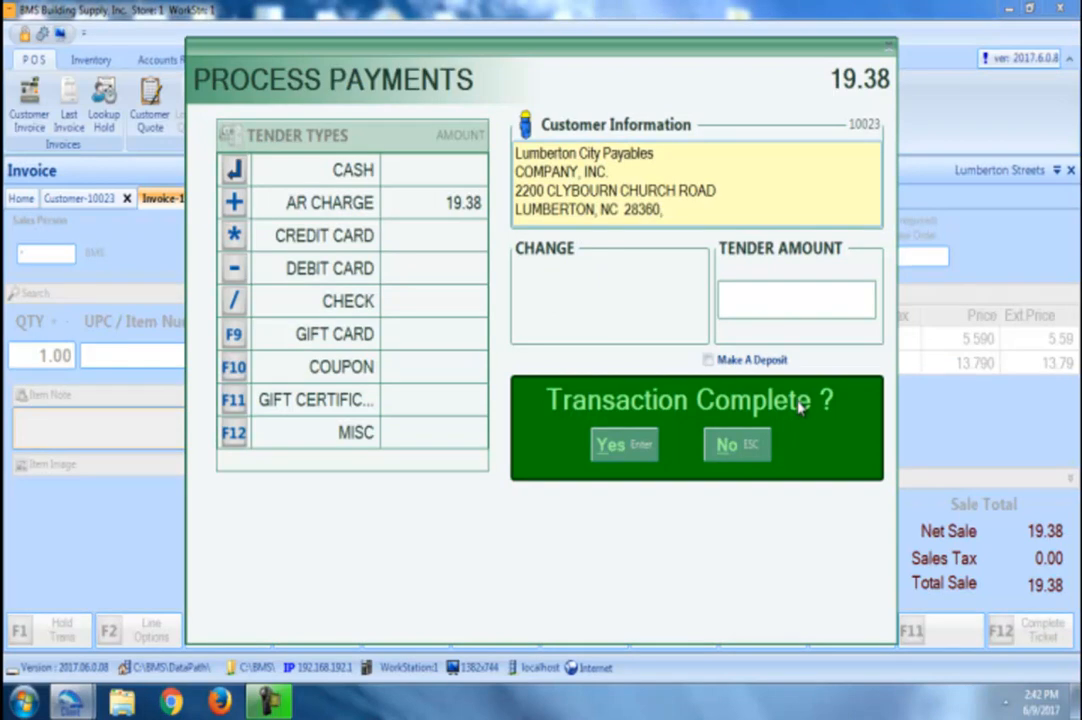
{"action": "key", "text": "Return"}
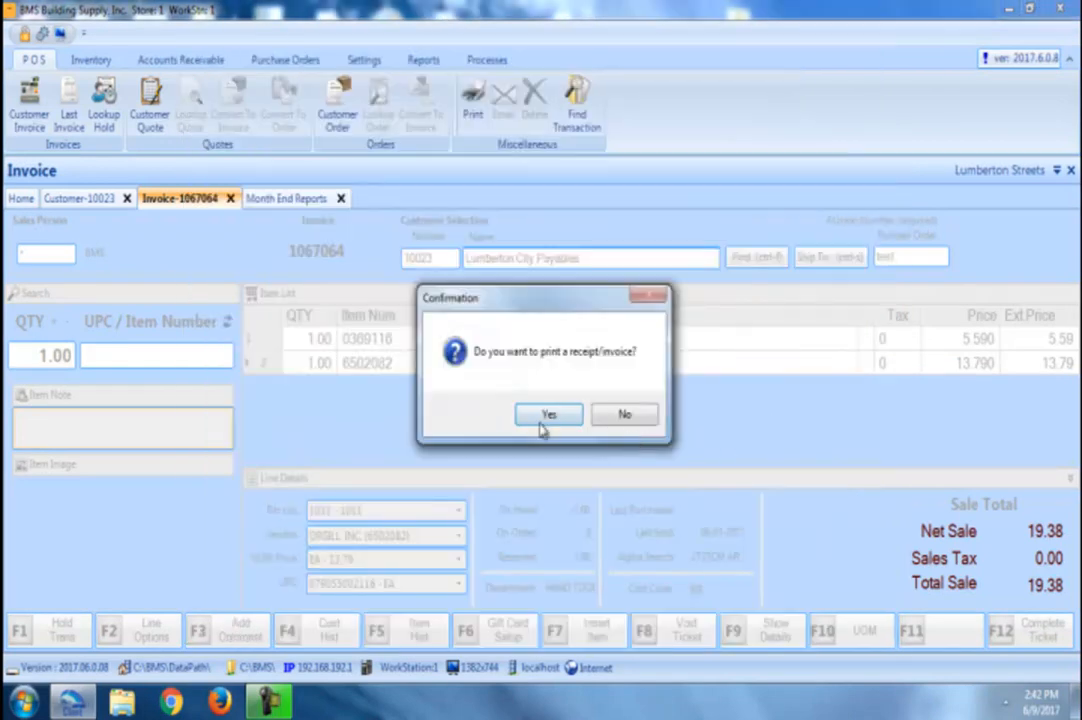
{"action": "left_click", "coordinate": [546, 416]}
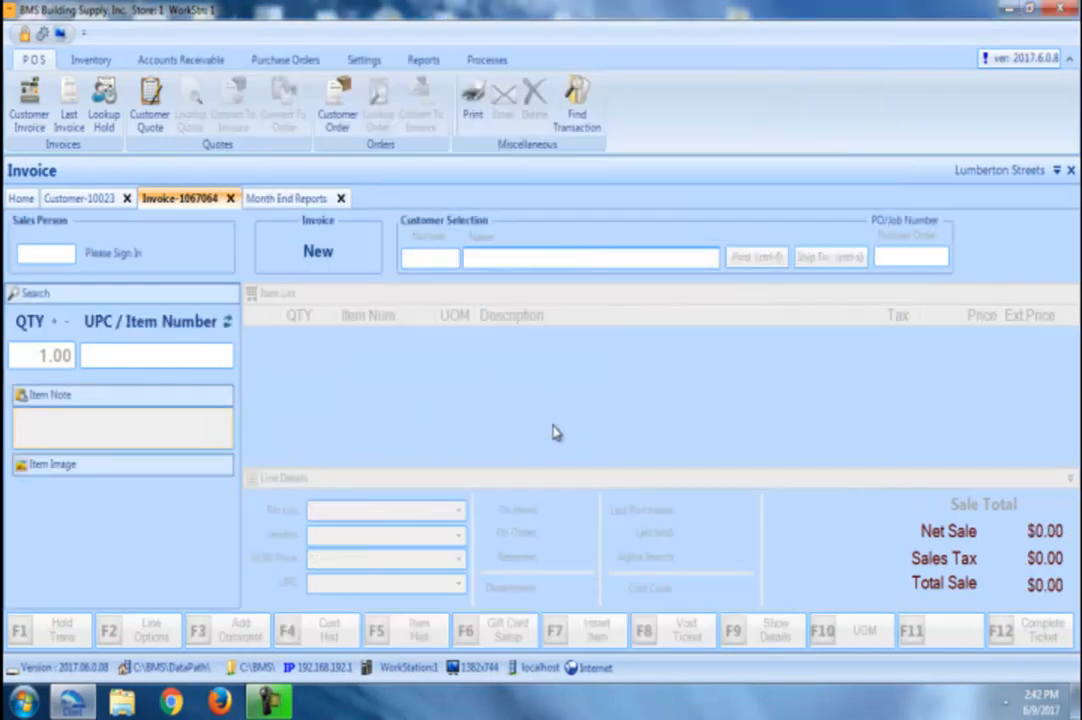
Step: Save invoice 1067064 as a PDF, check its Lumberton Streets ship-to at fit width, then close it
{"action": "left_click", "coordinate": [727, 491]}
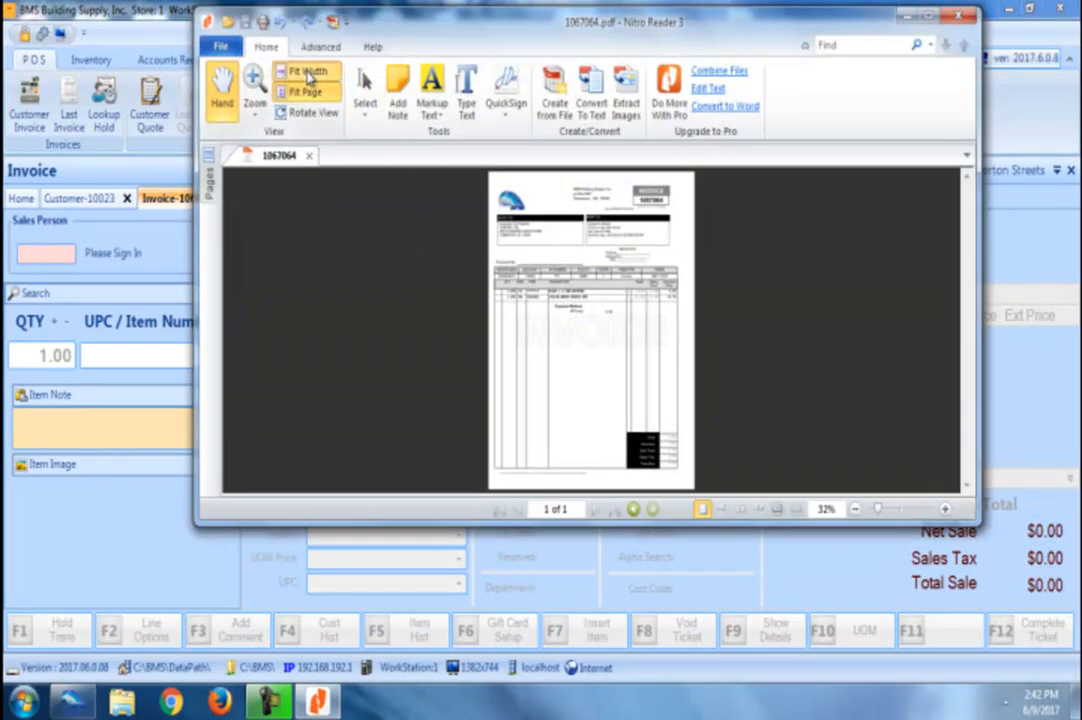
{"action": "left_click", "coordinate": [307, 73]}
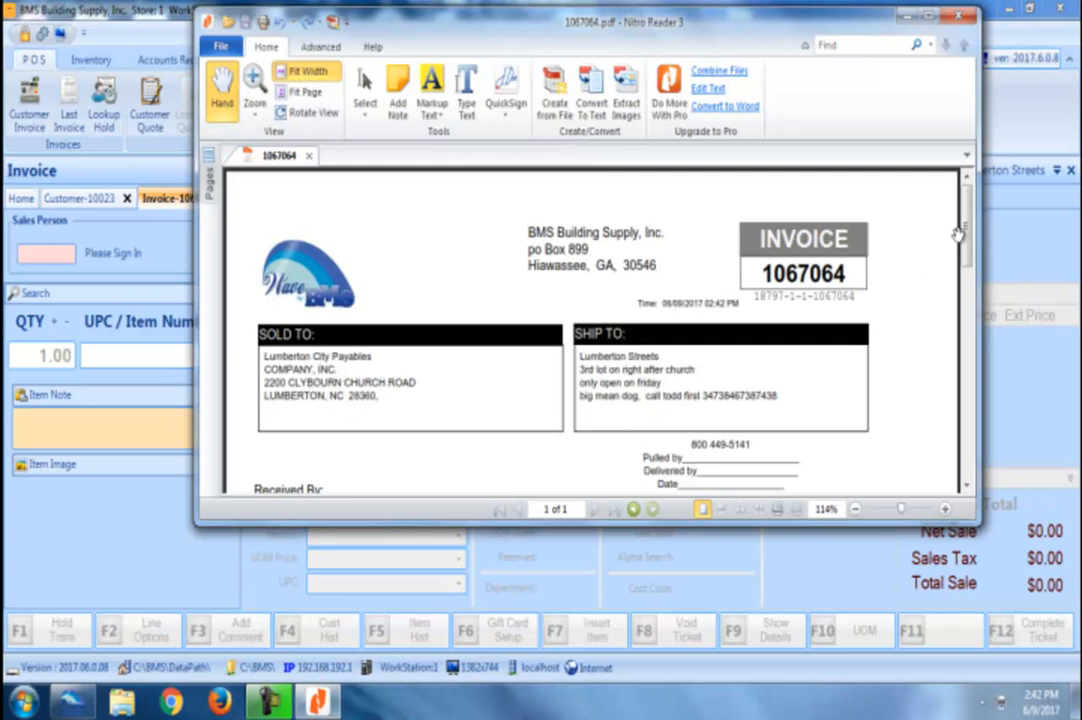
{"action": "left_click", "coordinate": [958, 15]}
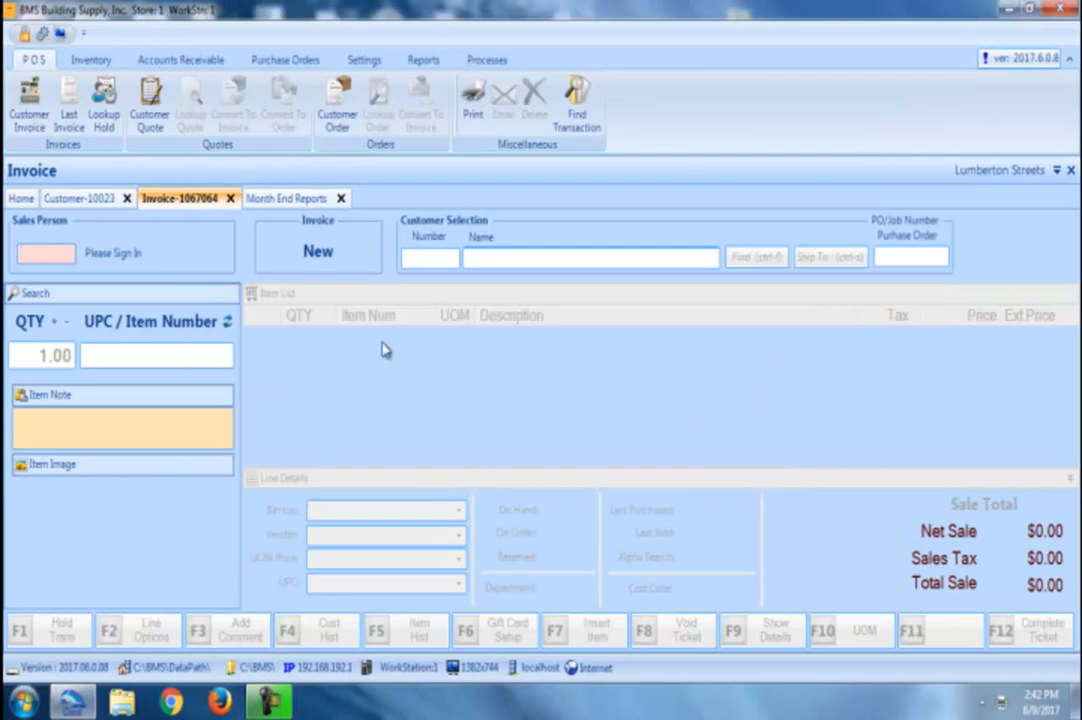
Step: Run the Accounts Receivable Customer Ship To Balances report and scroll to Lumberton Streets' balance
{"action": "left_click", "coordinate": [428, 60]}
{"action": "left_click", "coordinate": [180, 120]}
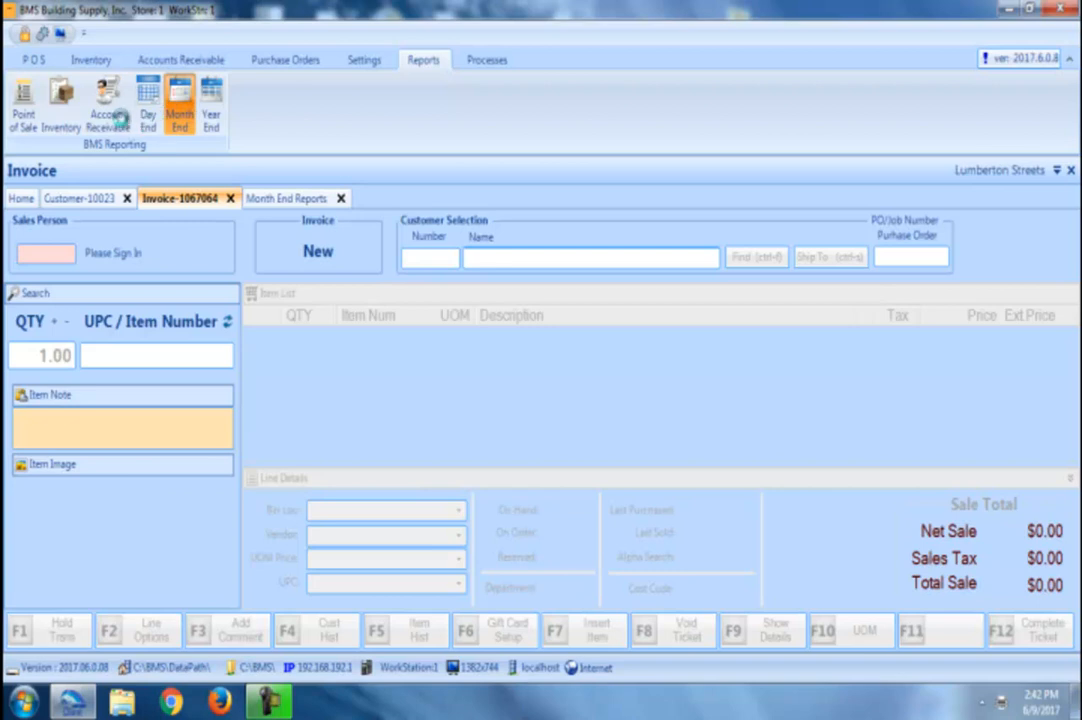
{"action": "left_click", "coordinate": [109, 117]}
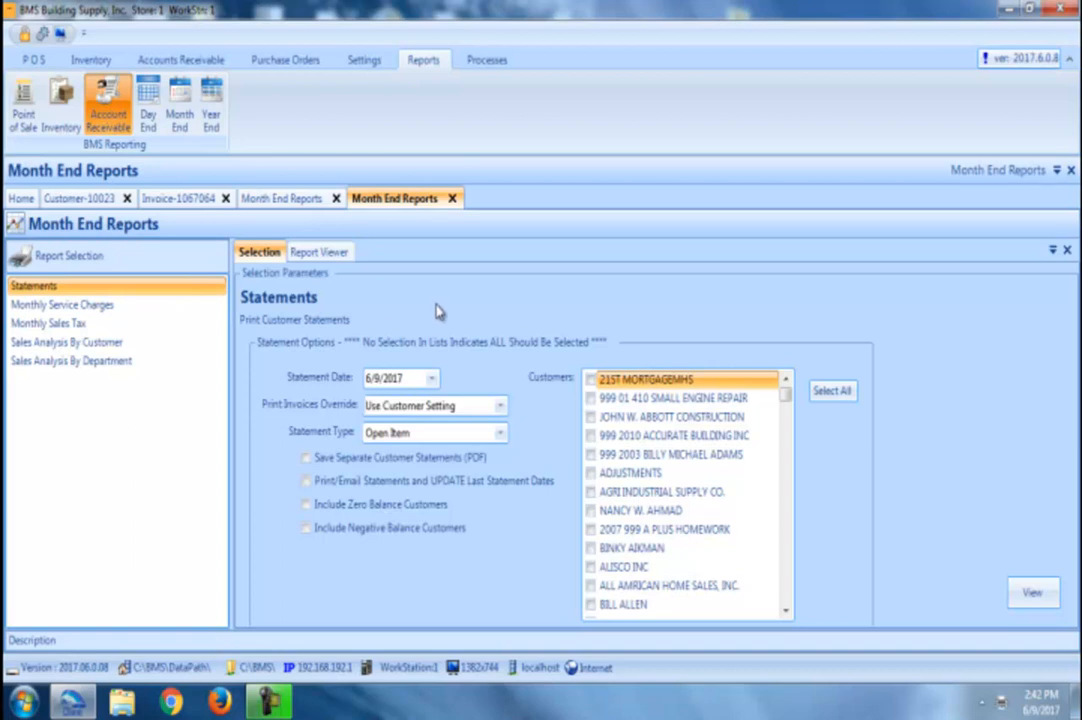
{"action": "left_click", "coordinate": [107, 400]}
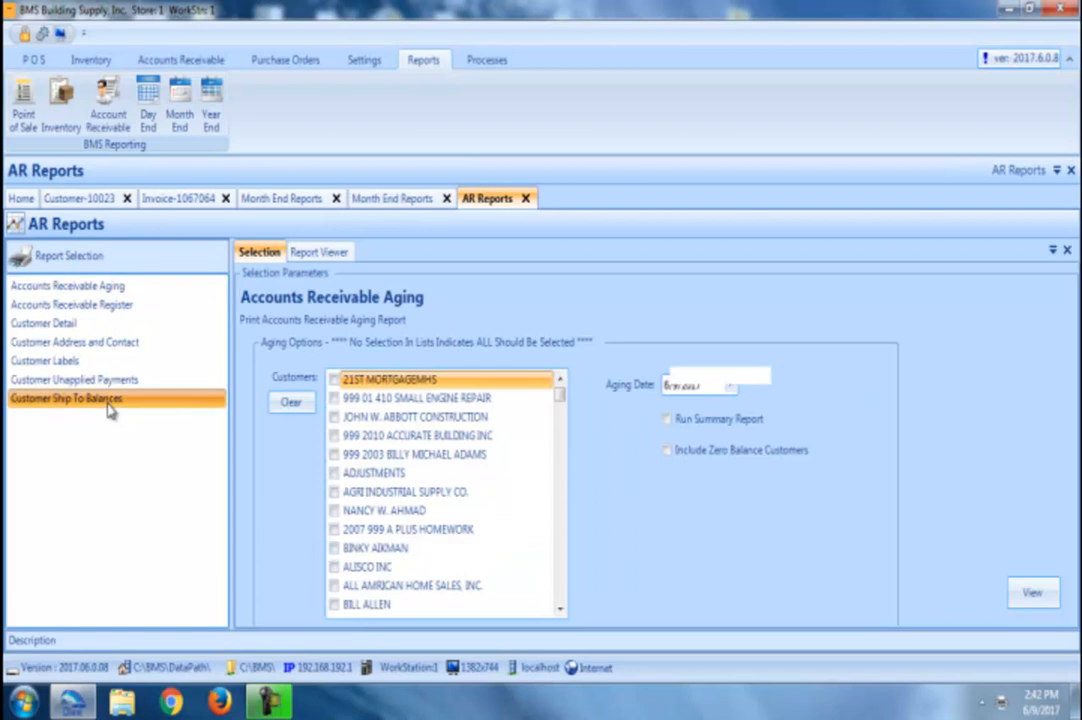
{"action": "left_click", "coordinate": [1035, 593]}
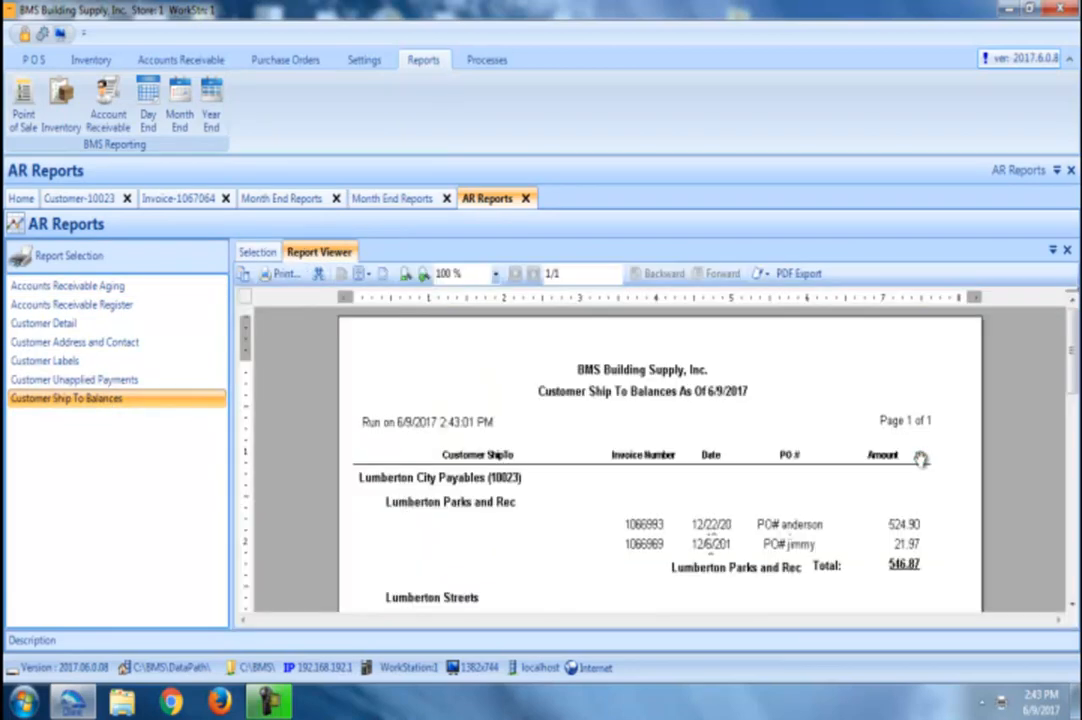
{"action": "left_click_drag", "start_coordinate": [1072, 357], "coordinate": [1073, 398]}
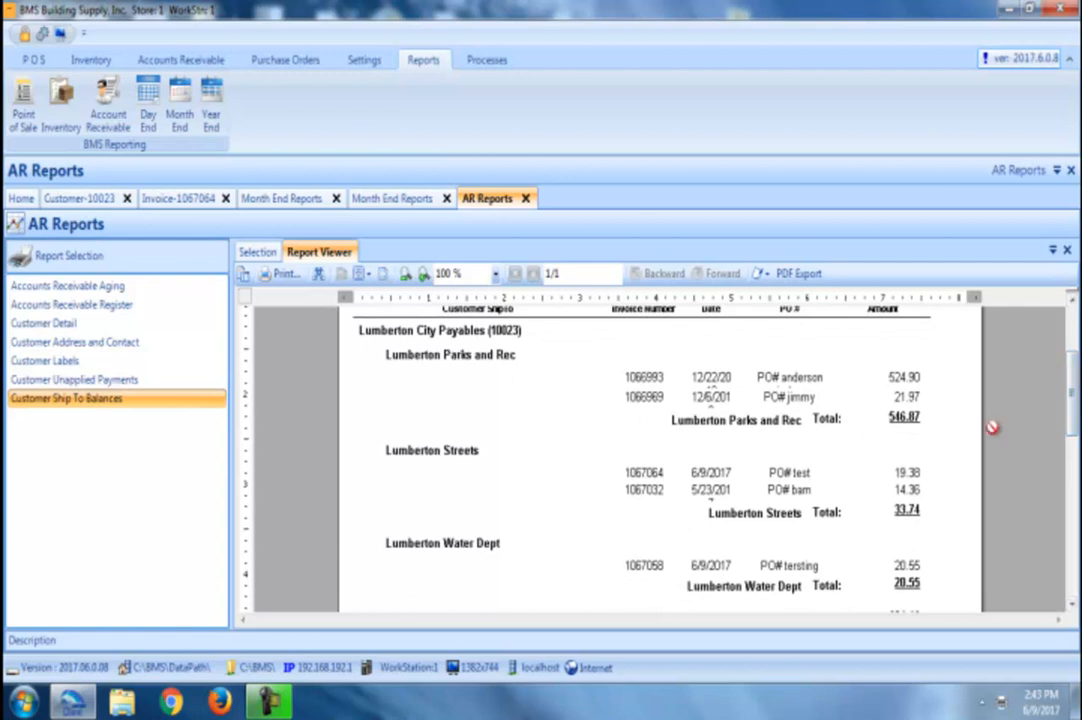
{"action": "left_click_drag", "start_coordinate": [1073, 423], "coordinate": [1073, 302]}
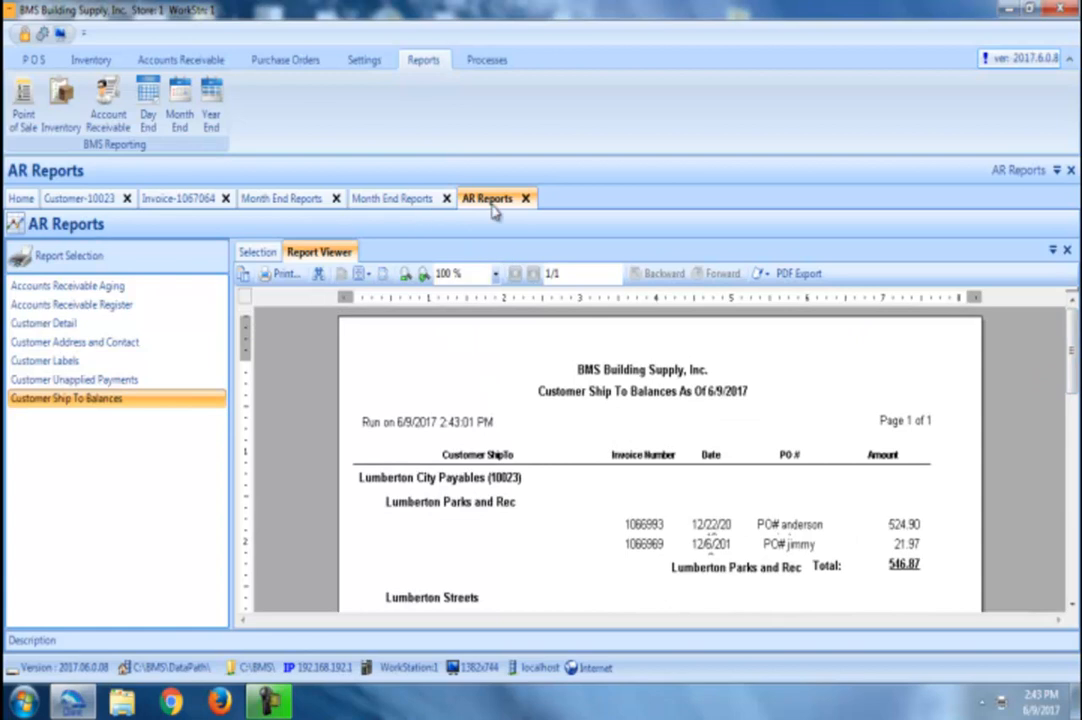
{"action": "left_click", "coordinate": [446, 199]}
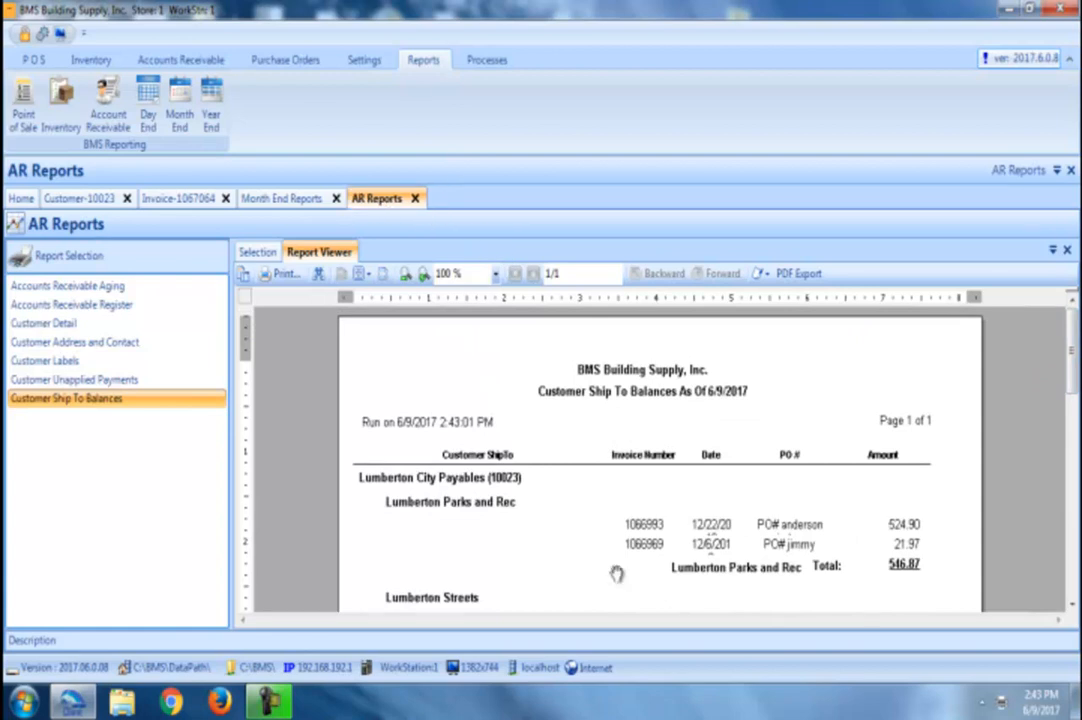